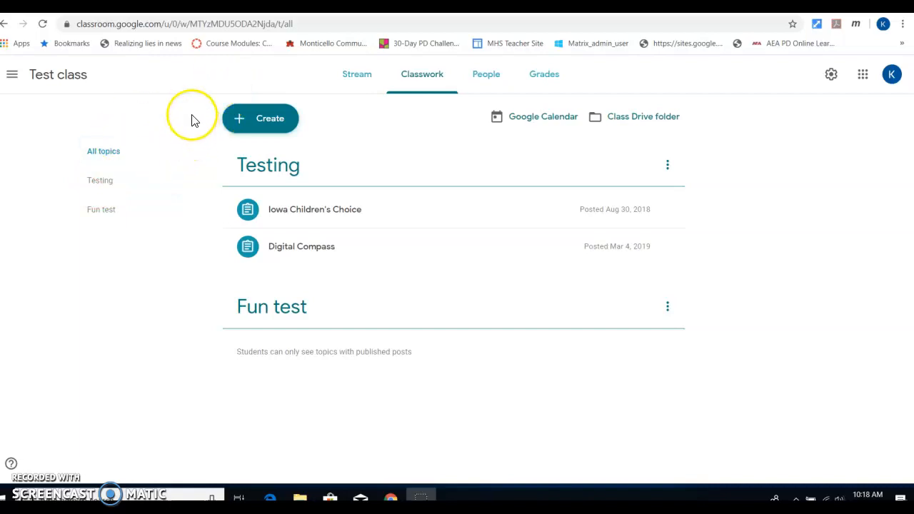
Step: Create a new assignment in Test class with the title 'Testing'
click(260, 123)
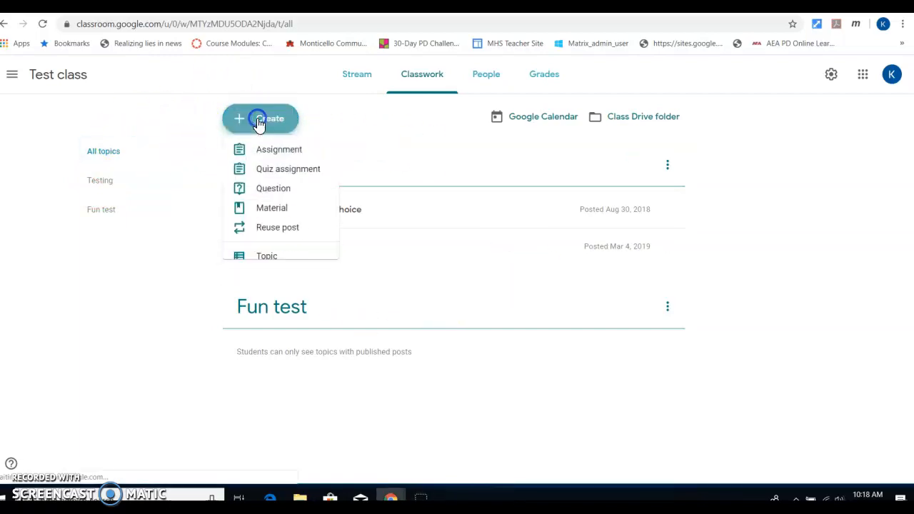
click(268, 158)
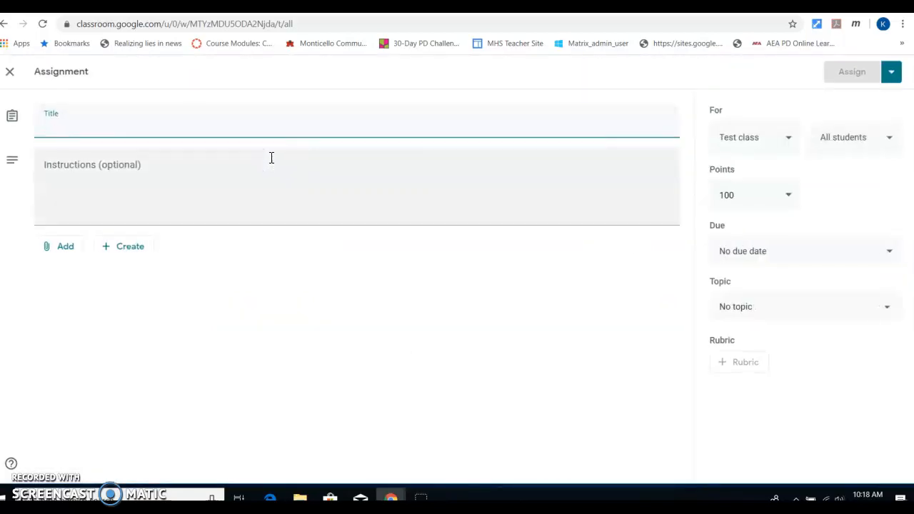
text(Testing)
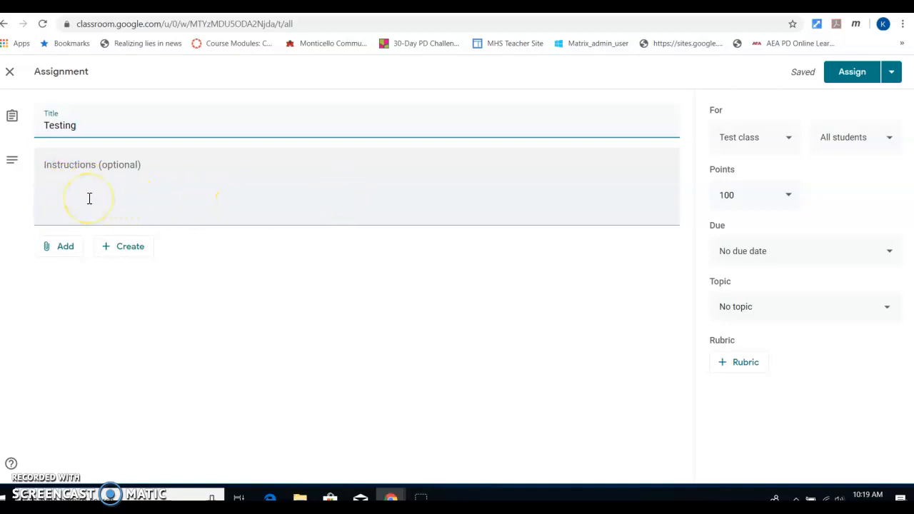
Step: Attach the Drive doc 'Testing for Rubric', set to make a copy for each student
click(58, 250)
click(59, 273)
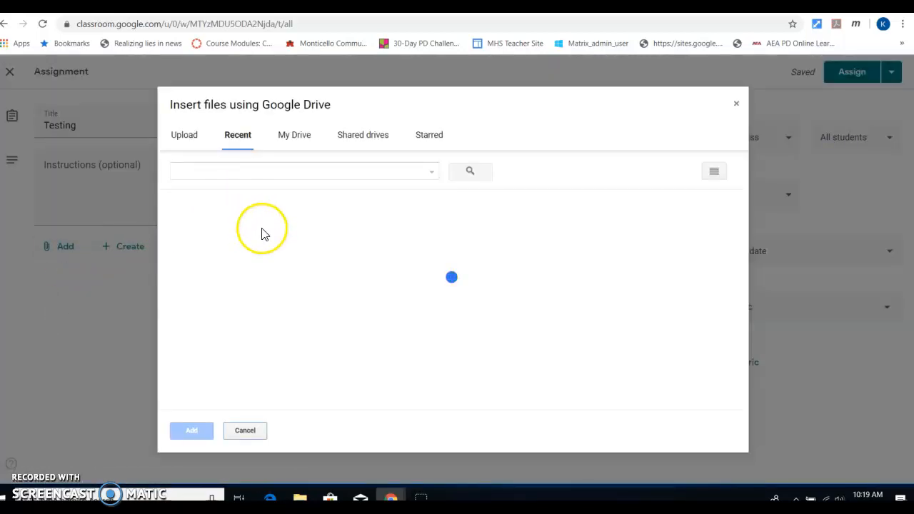
click(216, 278)
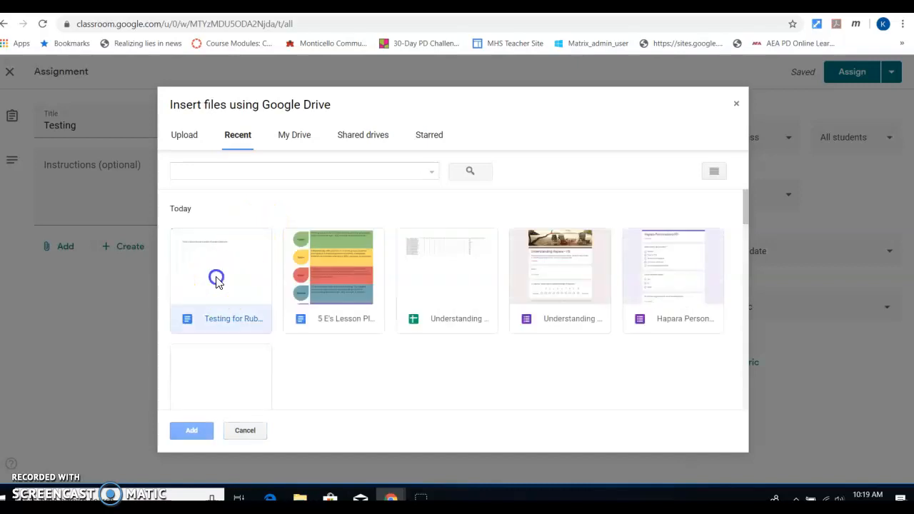
click(190, 431)
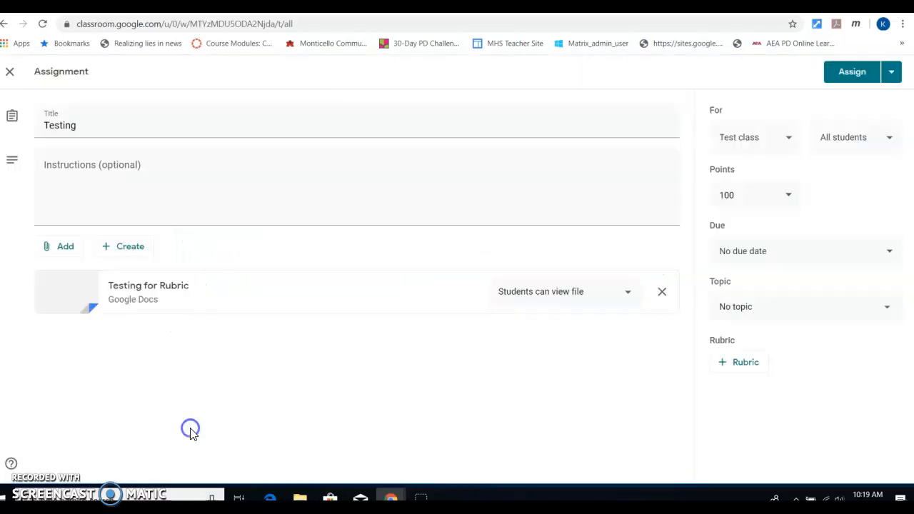
click(630, 291)
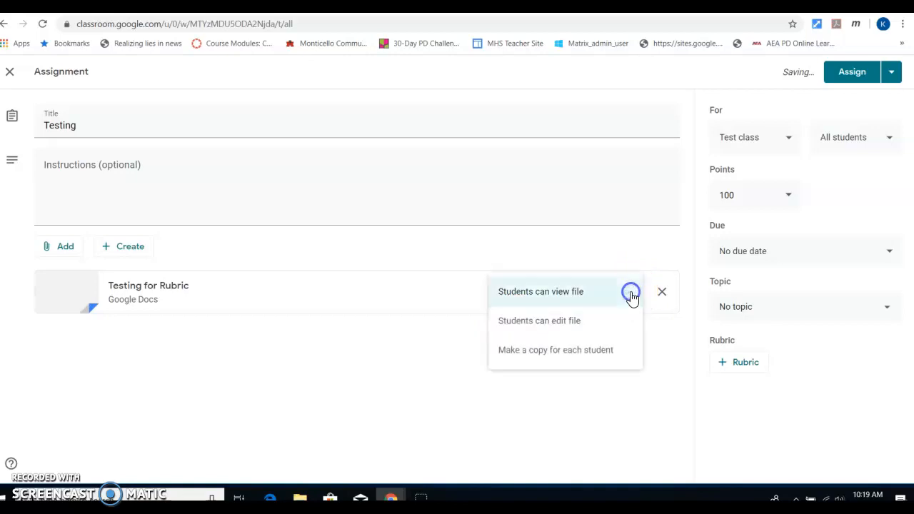
click(561, 354)
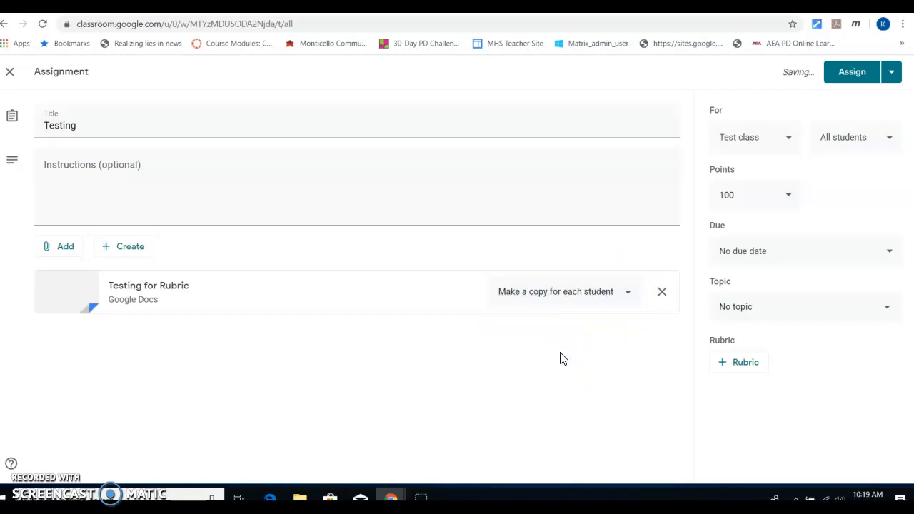
click(779, 138)
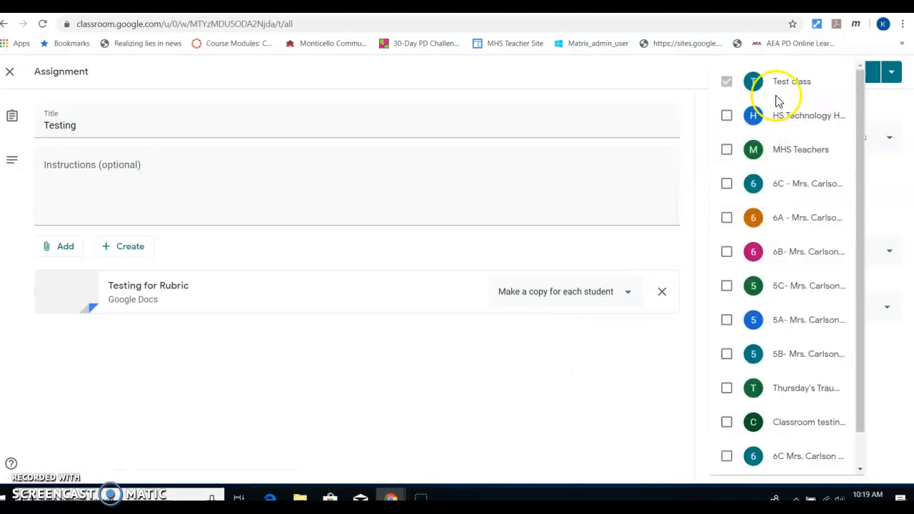
Step: Confirm the assignment goes to Test class and all students
click(729, 84)
click(673, 84)
click(857, 138)
click(859, 141)
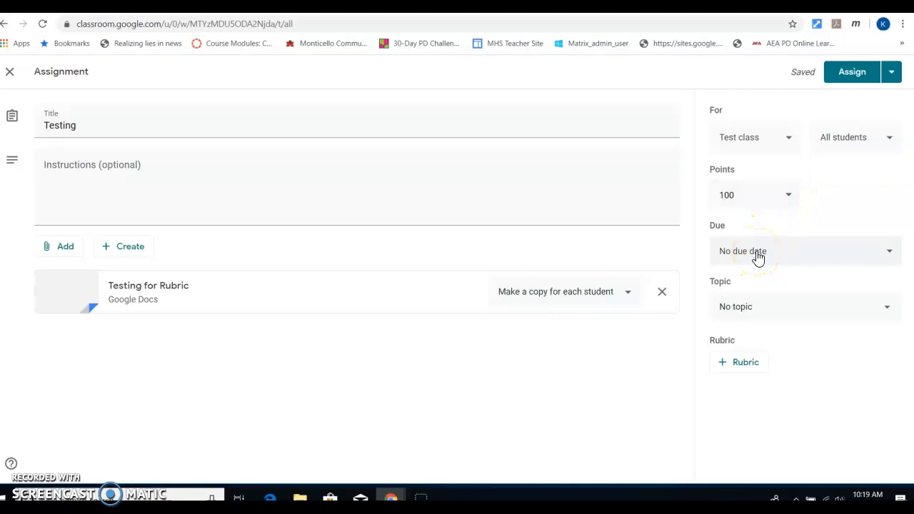
Step: File the assignment under the Fun test topic and bring up the rubric options
click(771, 312)
click(748, 374)
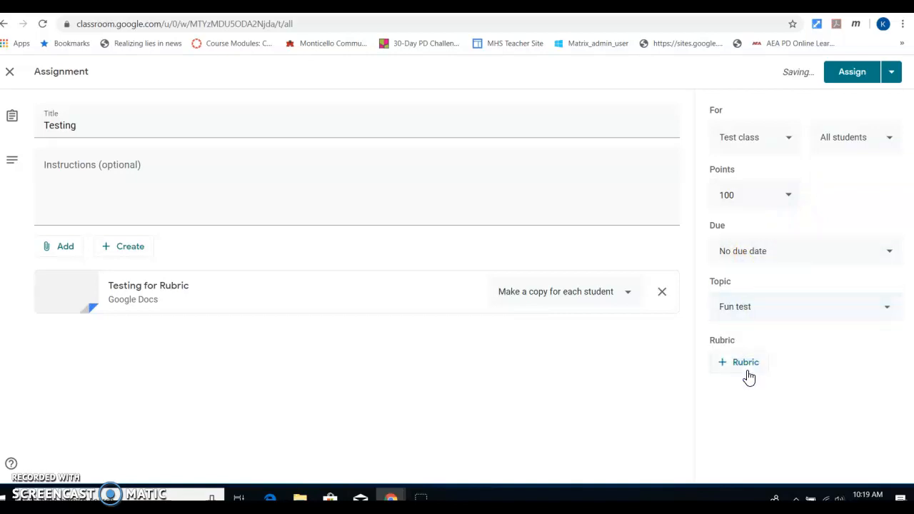
click(738, 368)
click(739, 364)
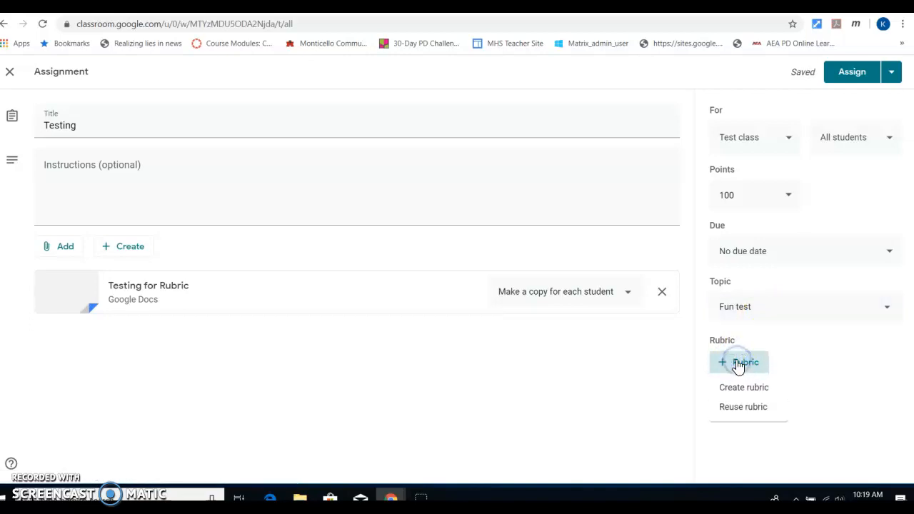
click(741, 389)
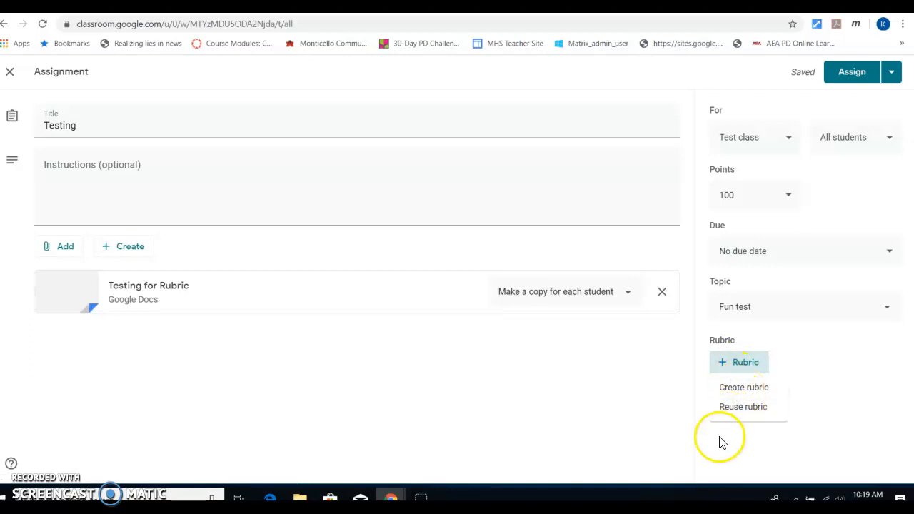
click(741, 407)
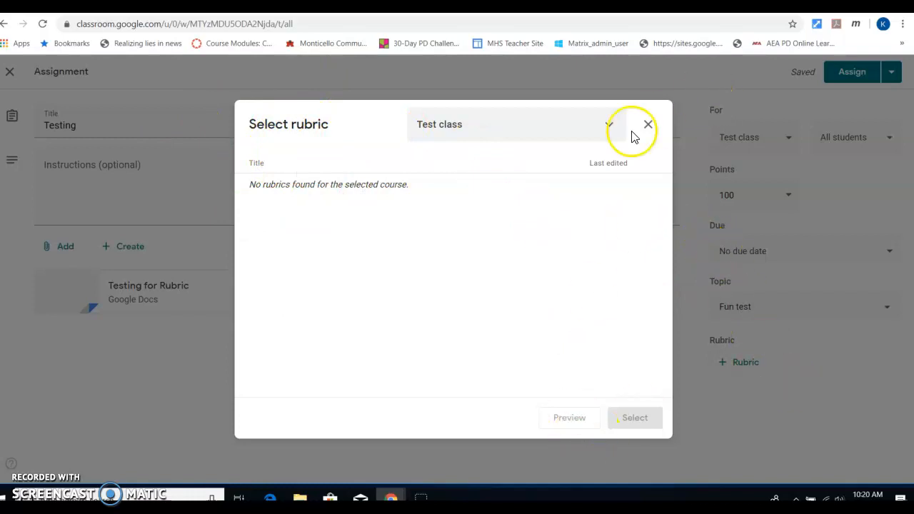
click(604, 124)
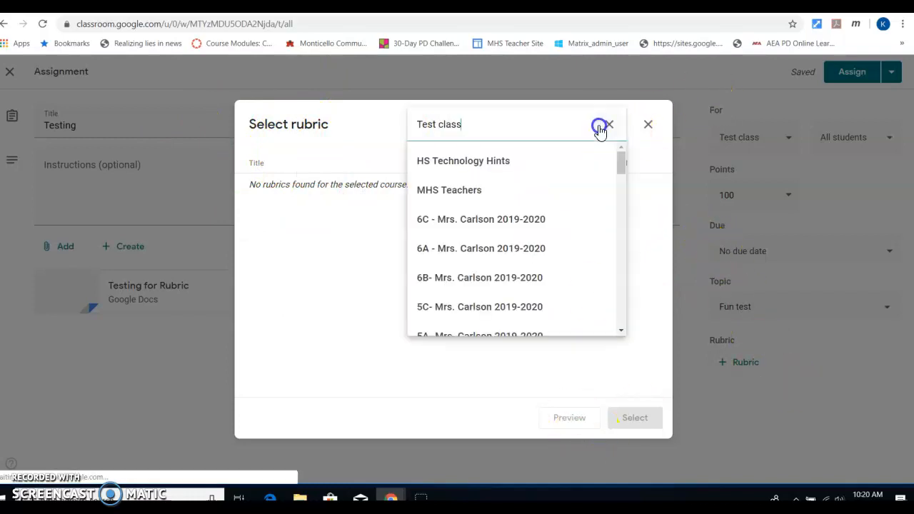
click(522, 168)
click(535, 130)
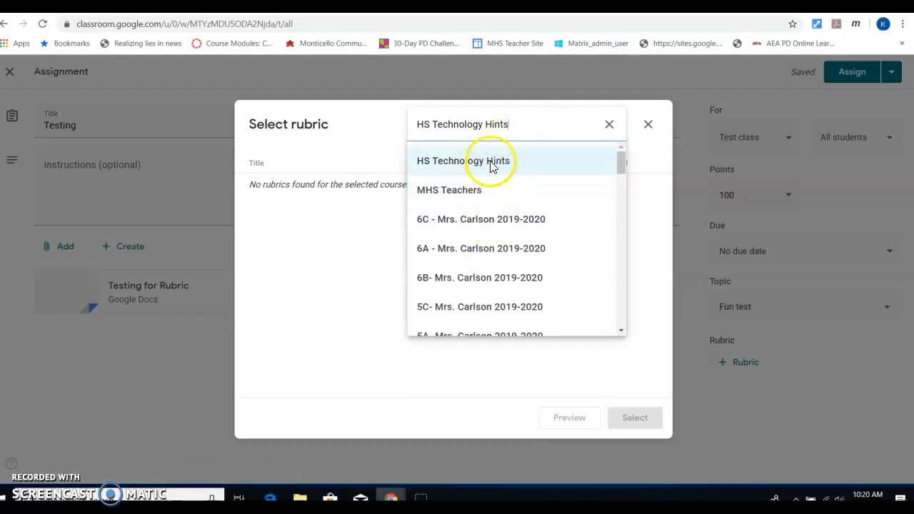
scroll(461, 234, down, 1)
scroll(461, 232, down, 15)
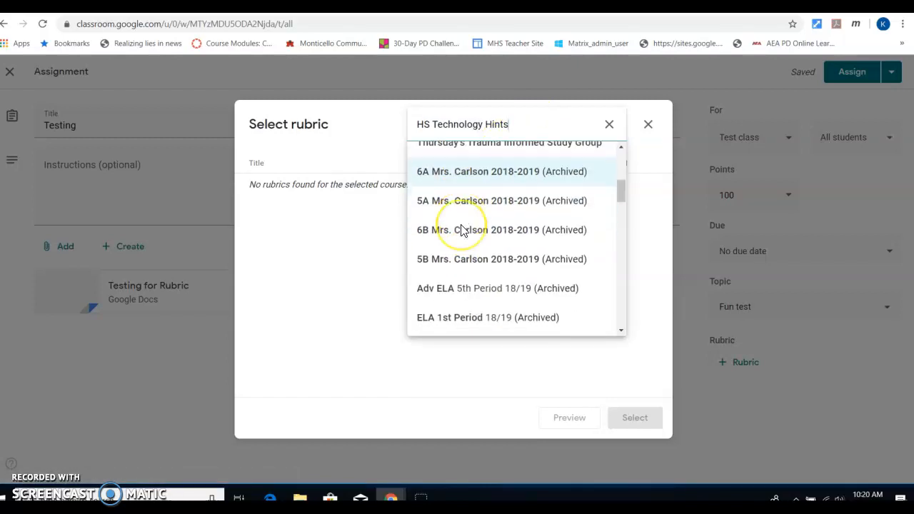
click(608, 124)
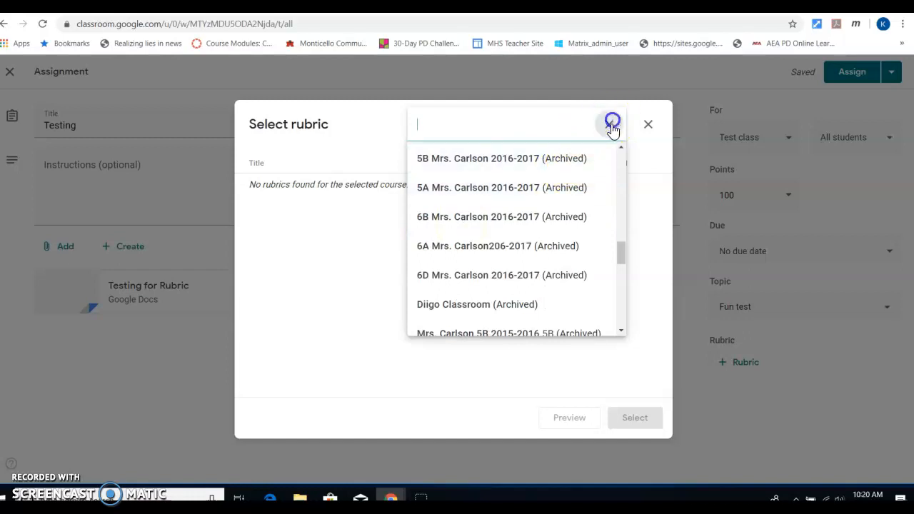
click(609, 123)
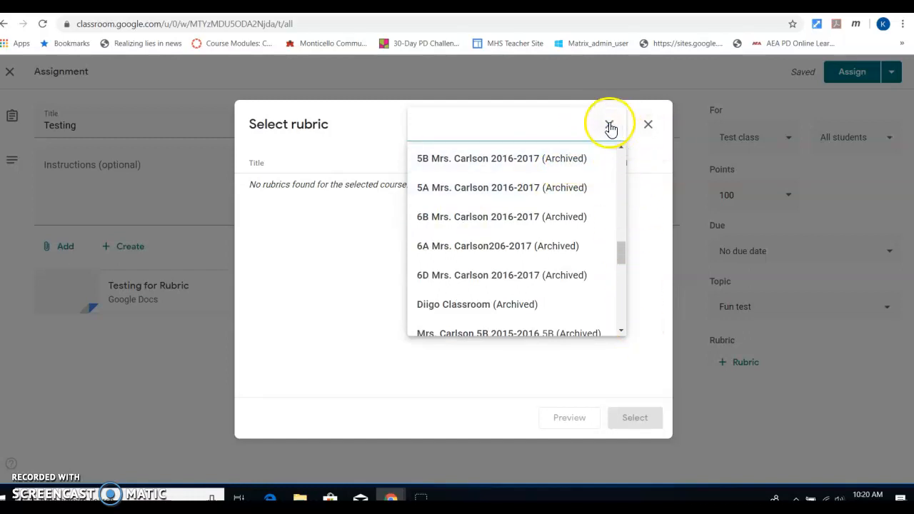
click(609, 125)
drag(625, 249, 564, 153)
click(507, 161)
click(645, 128)
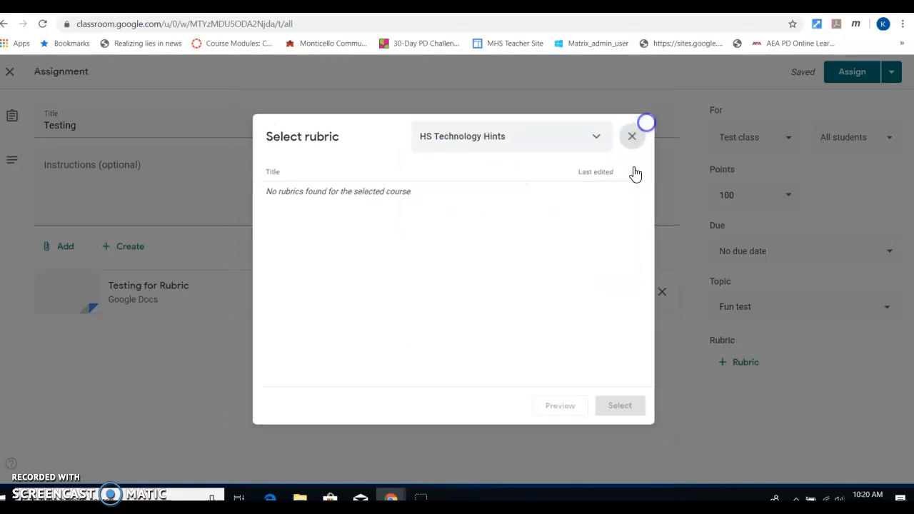
click(735, 364)
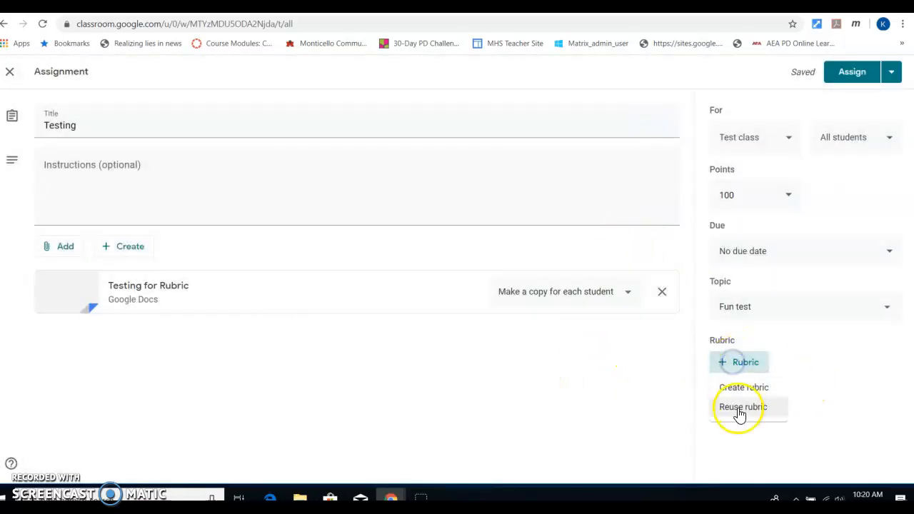
Step: Start a new rubric with scoring kept on and points sorted Descending
click(734, 385)
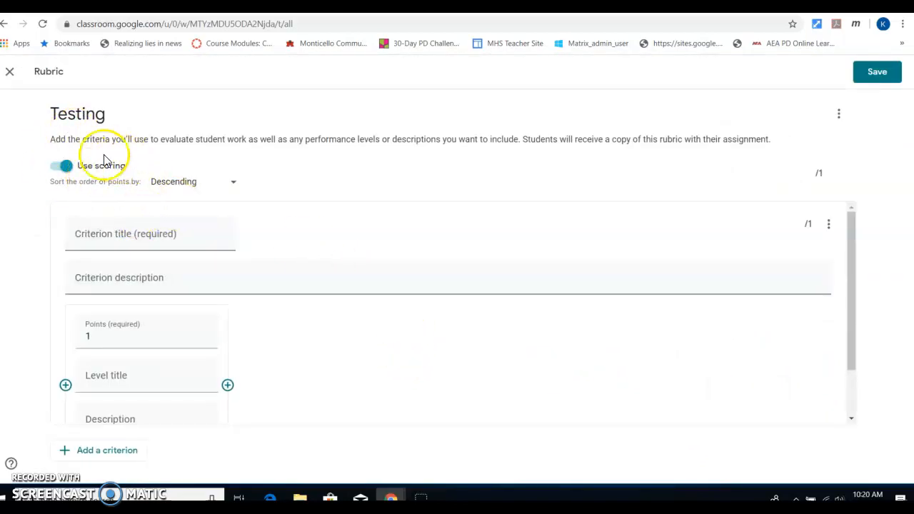
click(55, 173)
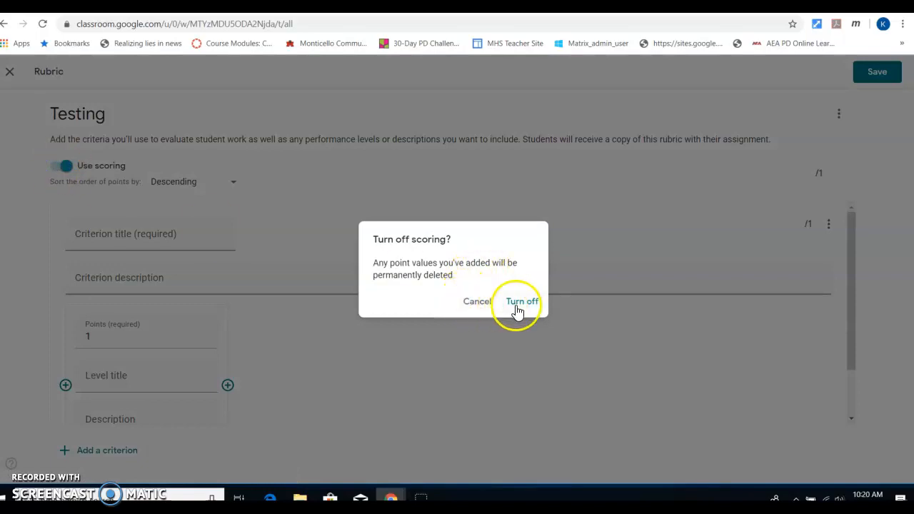
click(473, 303)
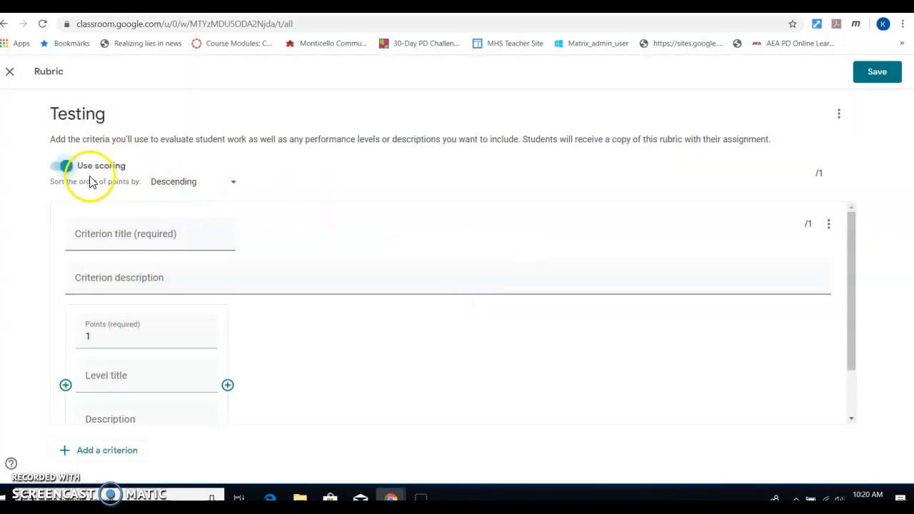
click(213, 189)
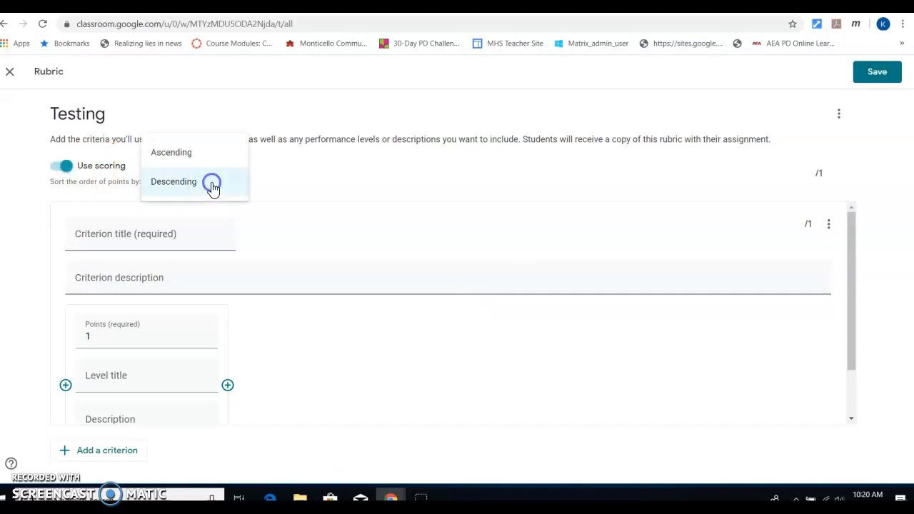
click(210, 183)
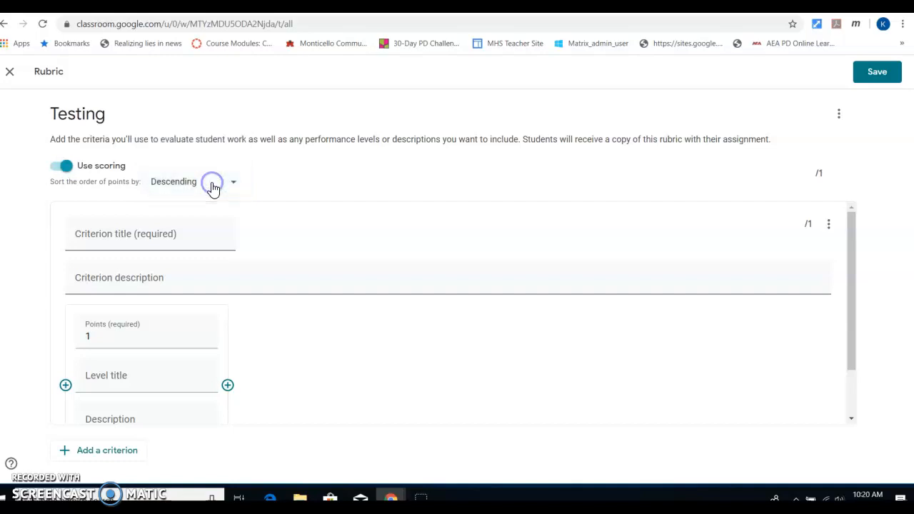
Step: Make the first level 4 points, titled Mastery, described 'Gives multiple examples of theme'
click(110, 234)
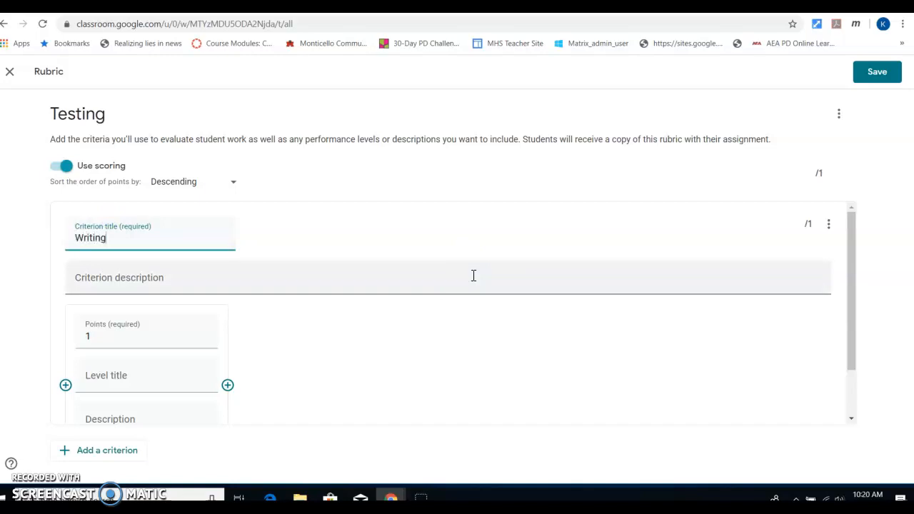
click(132, 284)
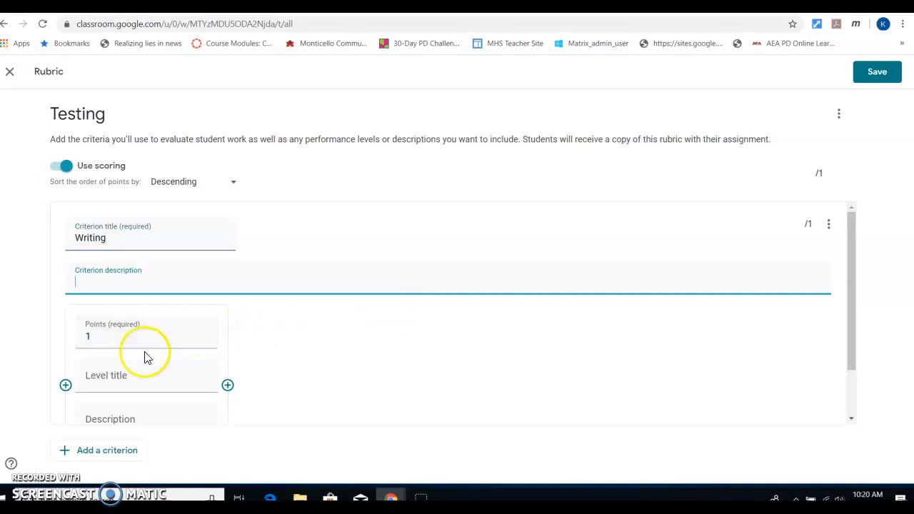
scroll(136, 335, down, 1)
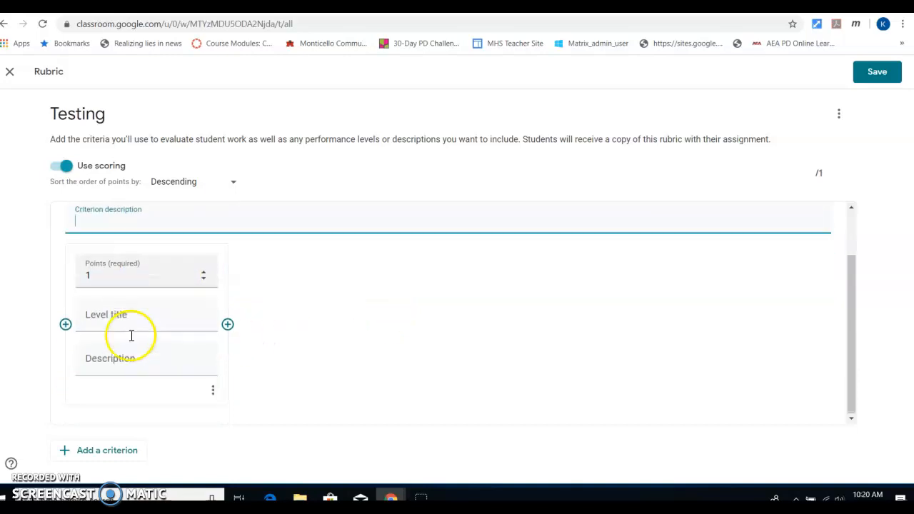
click(204, 272)
click(204, 272)
click(204, 272)
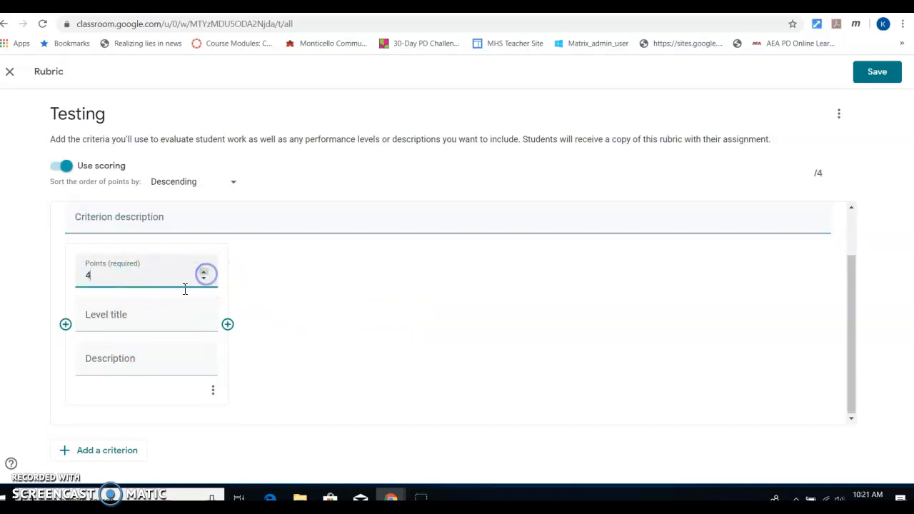
click(111, 325)
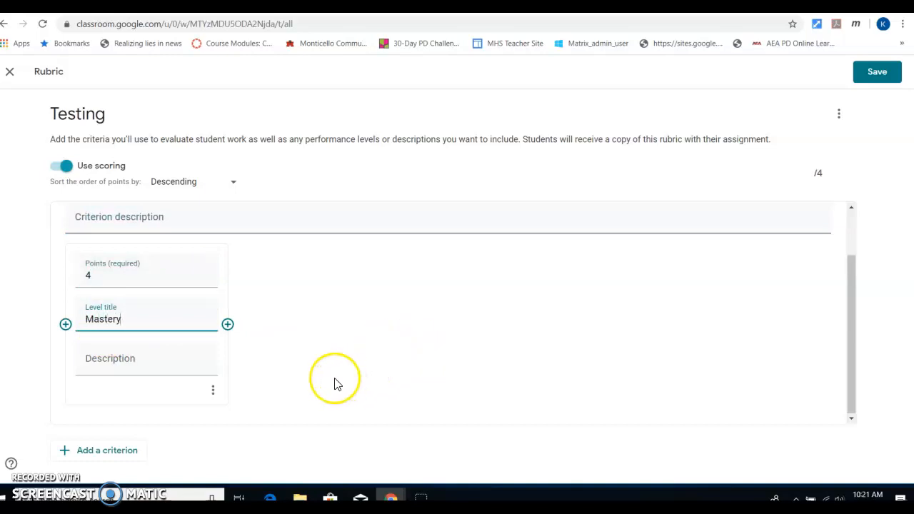
click(119, 364)
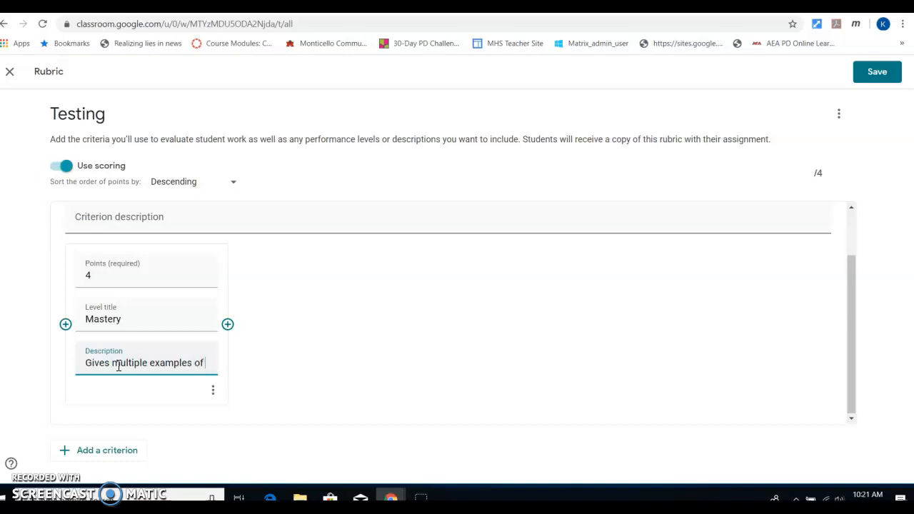
text(theme)
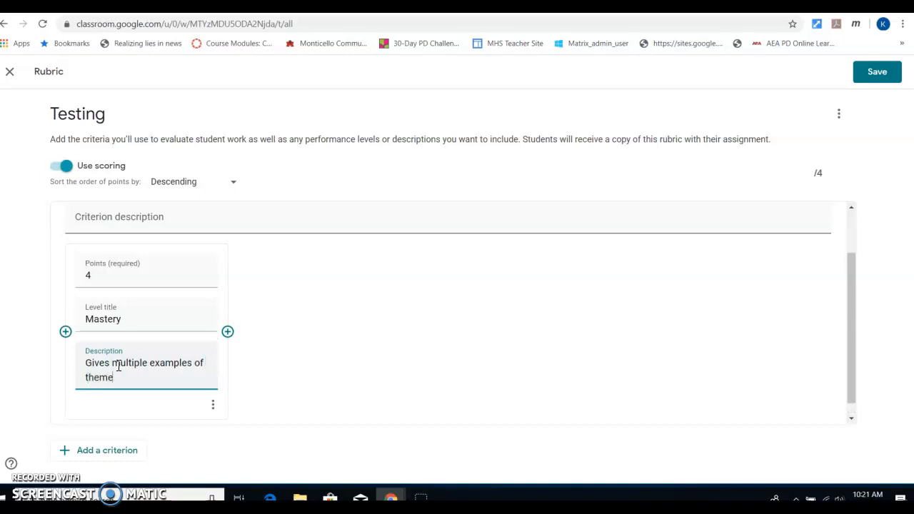
Step: Add a second level worth 3 points titled Proficient with a description
click(229, 333)
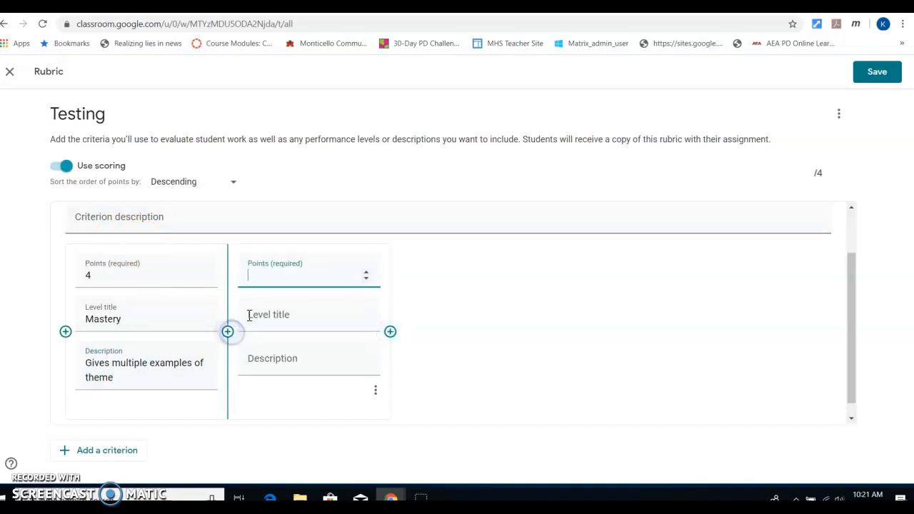
click(367, 279)
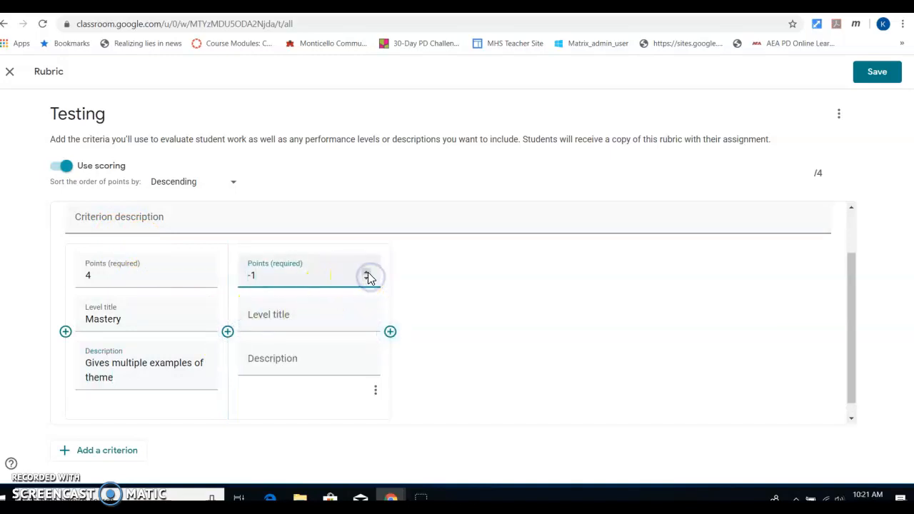
click(304, 319)
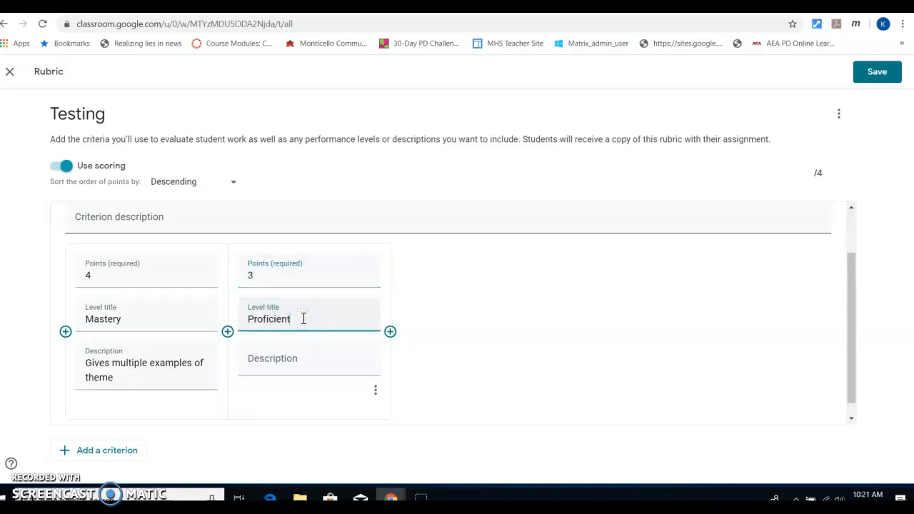
click(263, 366)
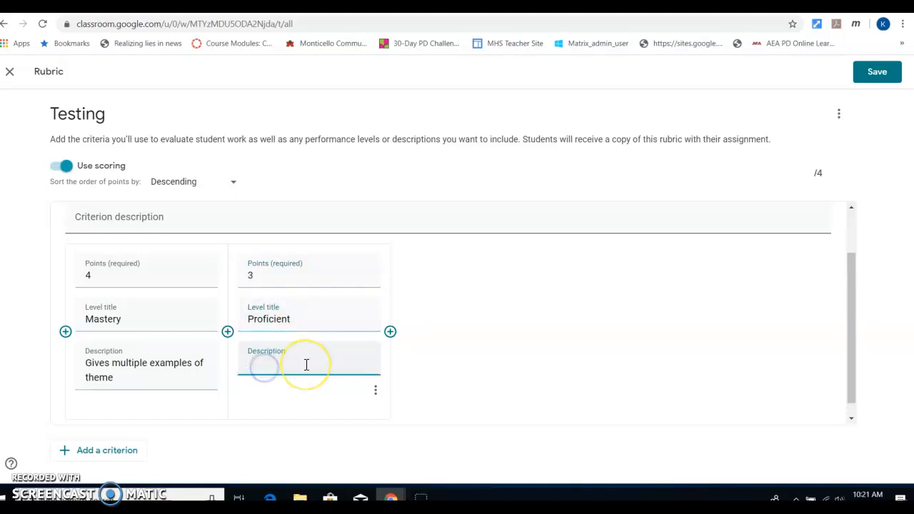
Step: Add a third level worth 2 points titled Making Progress with placeholder description
click(391, 332)
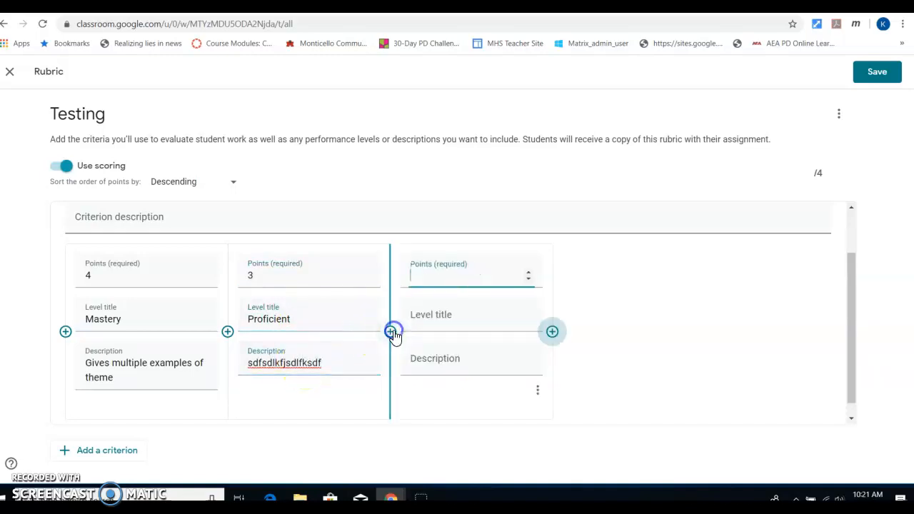
click(527, 277)
click(526, 272)
click(526, 272)
click(526, 272)
click(430, 322)
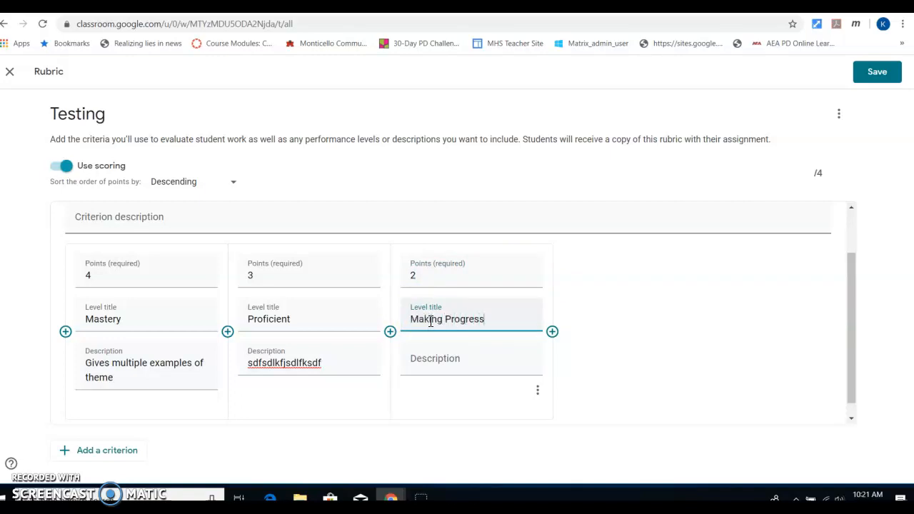
click(476, 363)
text(sdasdfsd)
Step: Add a fourth level worth 1 point titled Needs Support with placeholder description
click(552, 331)
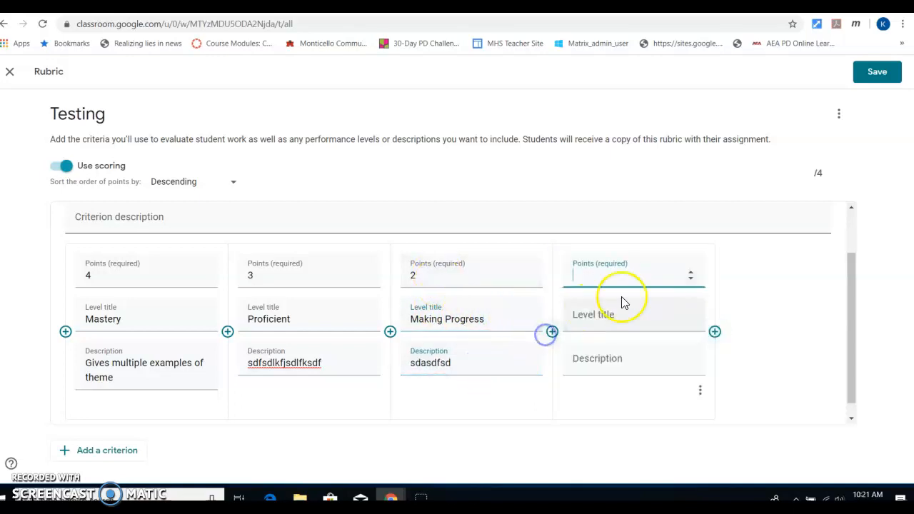
click(690, 278)
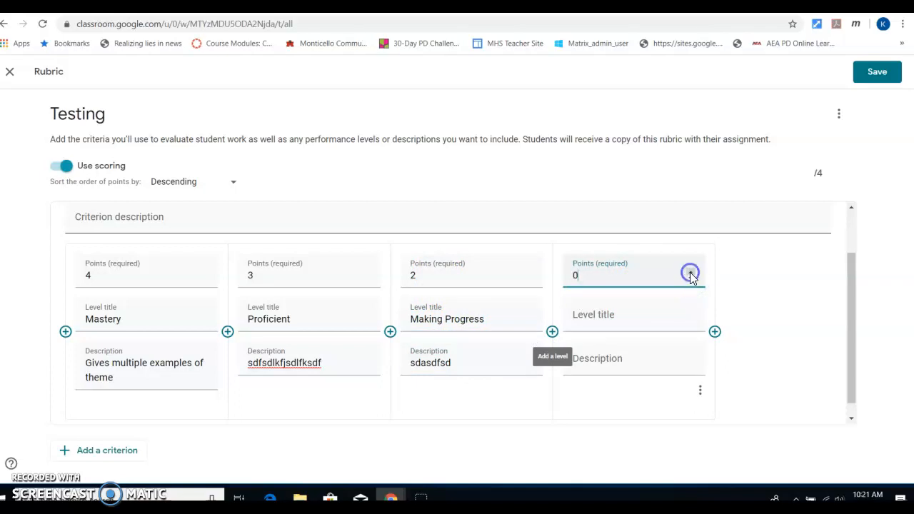
click(605, 321)
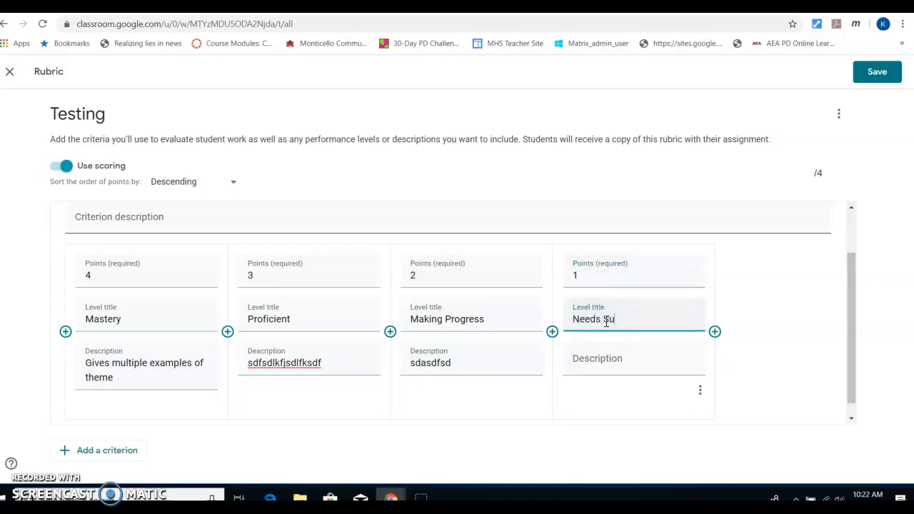
click(618, 363)
text(sdadsf)
Step: Add a fifth level worth 0 points titled No Evidence, then save the rubric
click(713, 331)
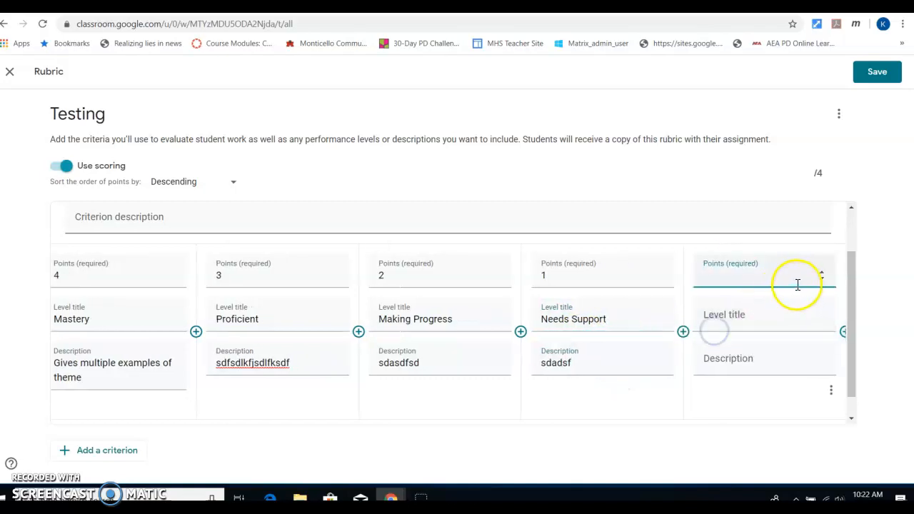
click(734, 317)
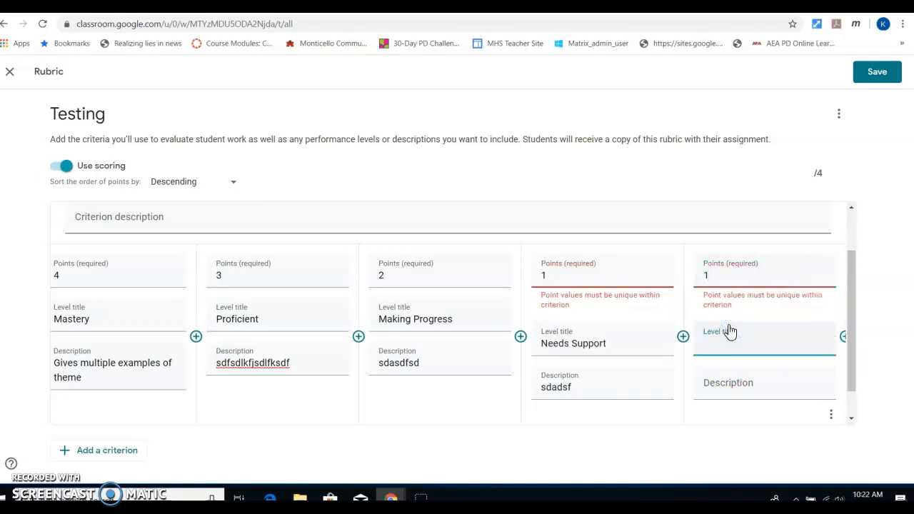
click(766, 272)
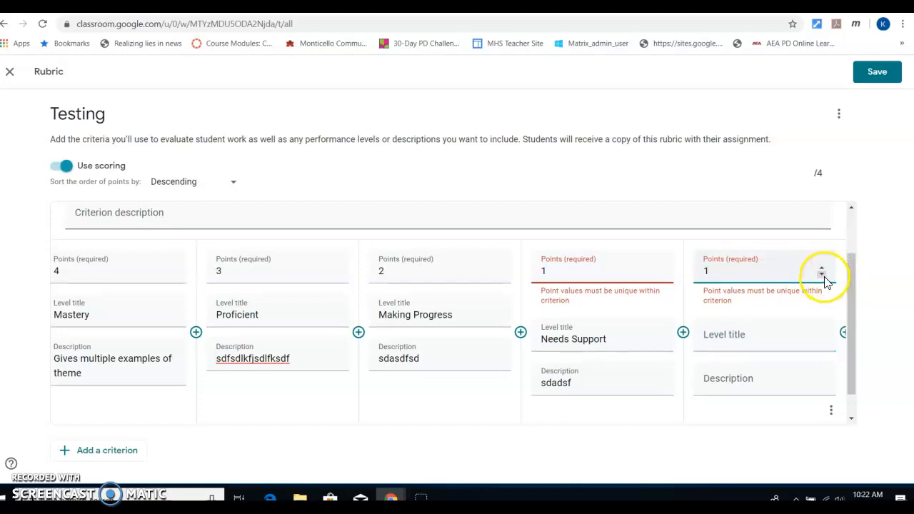
click(764, 317)
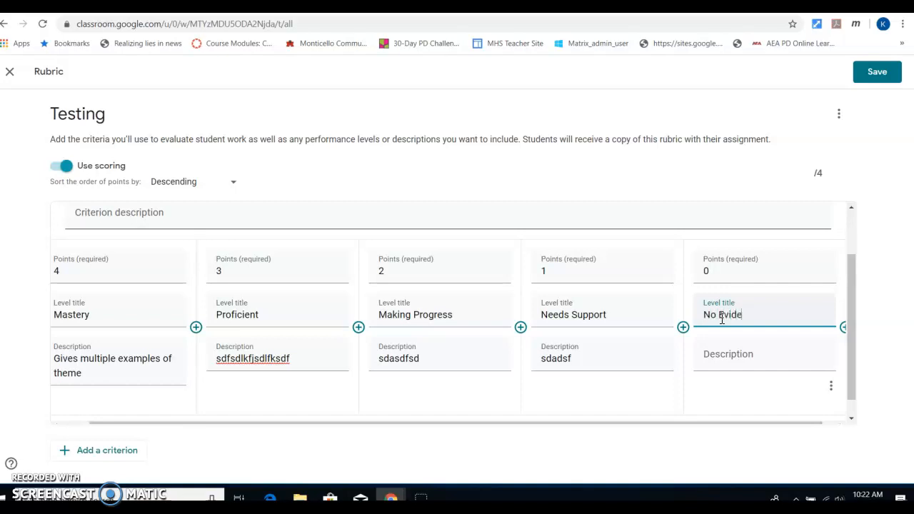
click(717, 349)
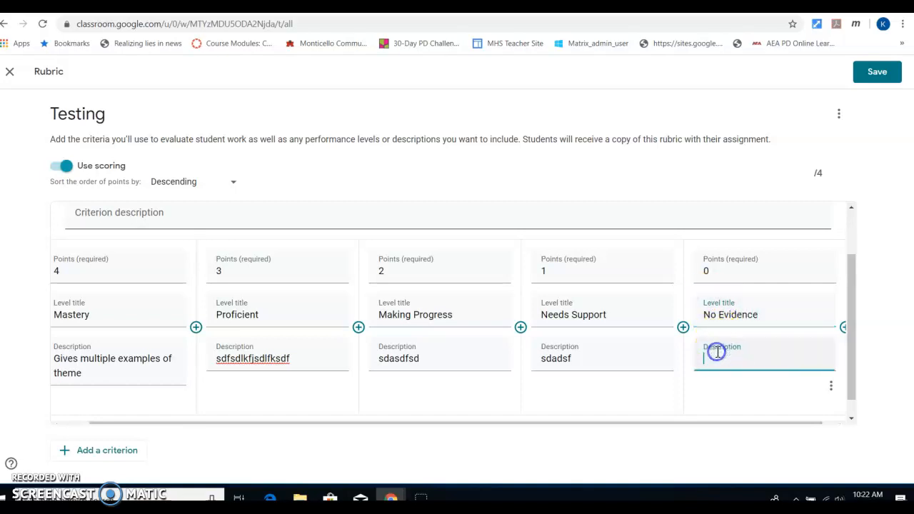
click(889, 74)
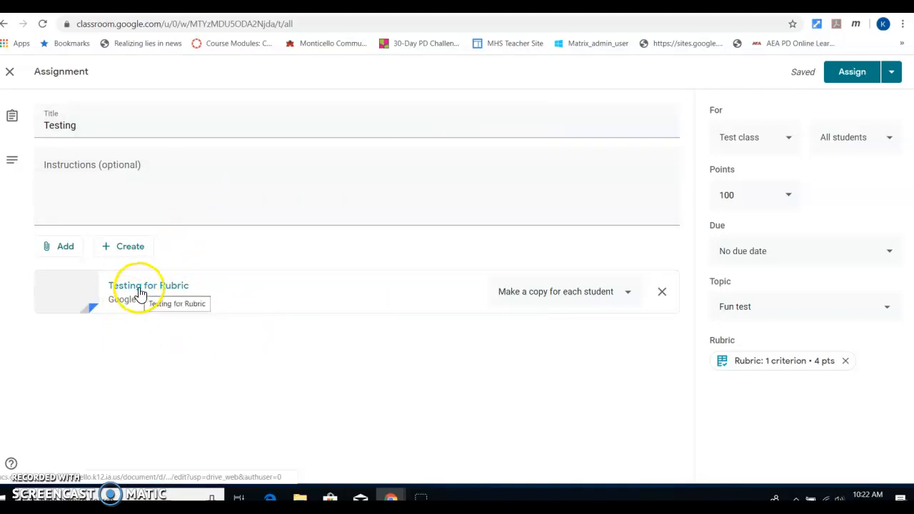
Step: Assign Testing and scroll Classwork to view the new assignment card
click(854, 75)
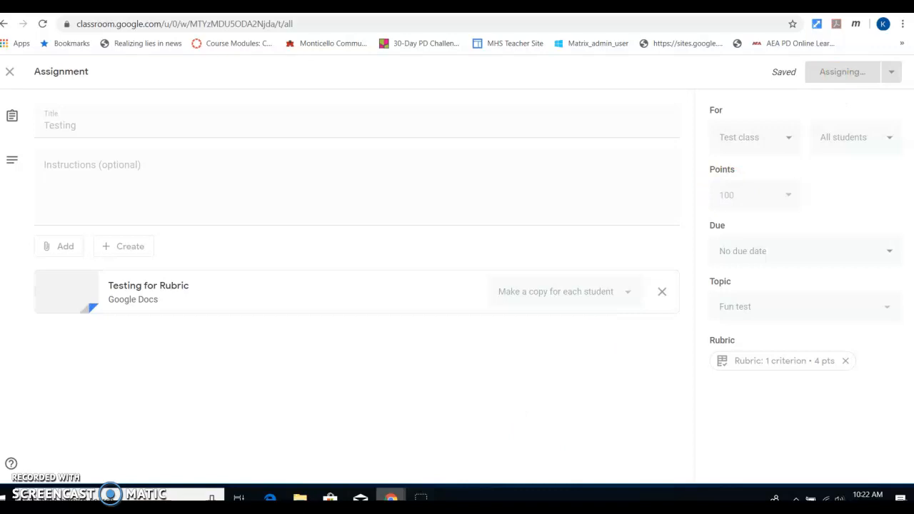
mouse_move(391, 498)
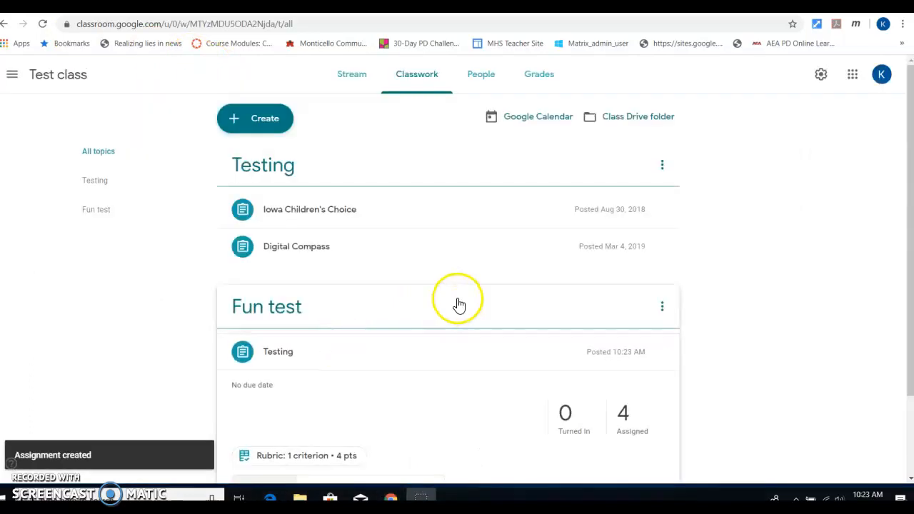
scroll(440, 286, down, 2)
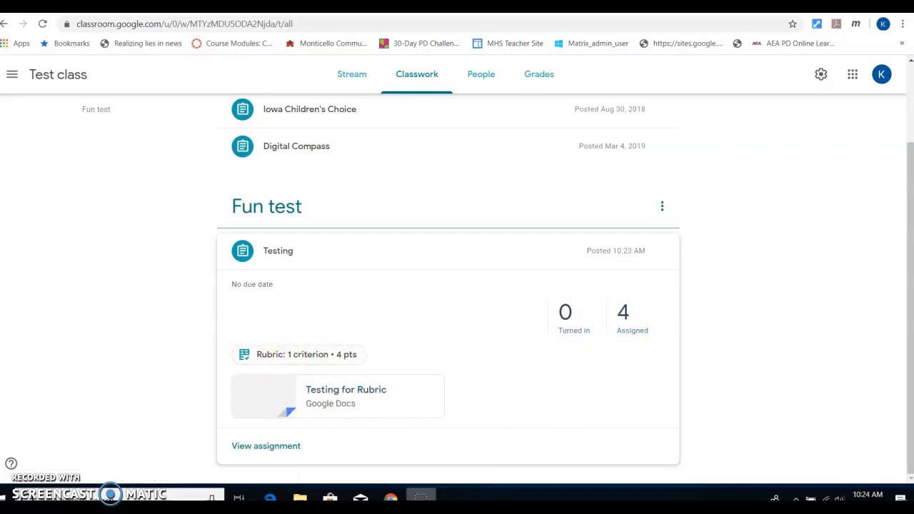
click(419, 488)
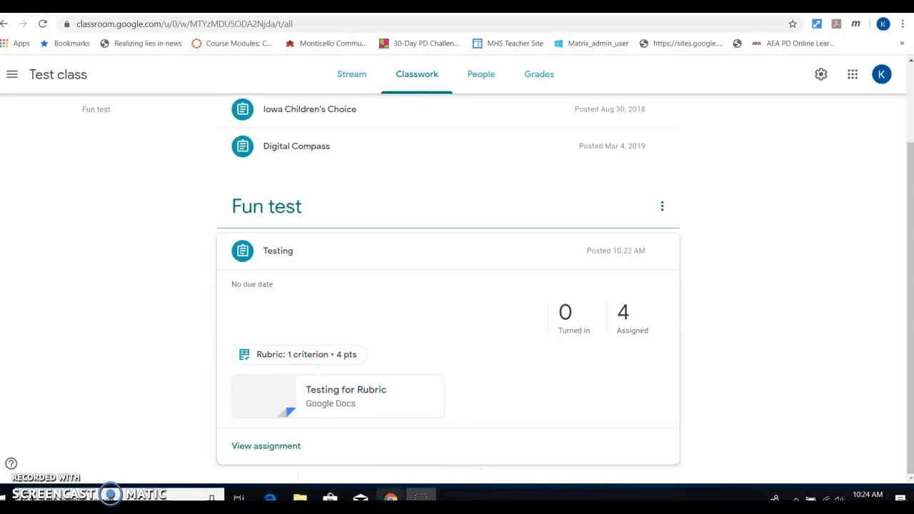
Step: In the student's window, show all topics and reload Classwork
click(450, 467)
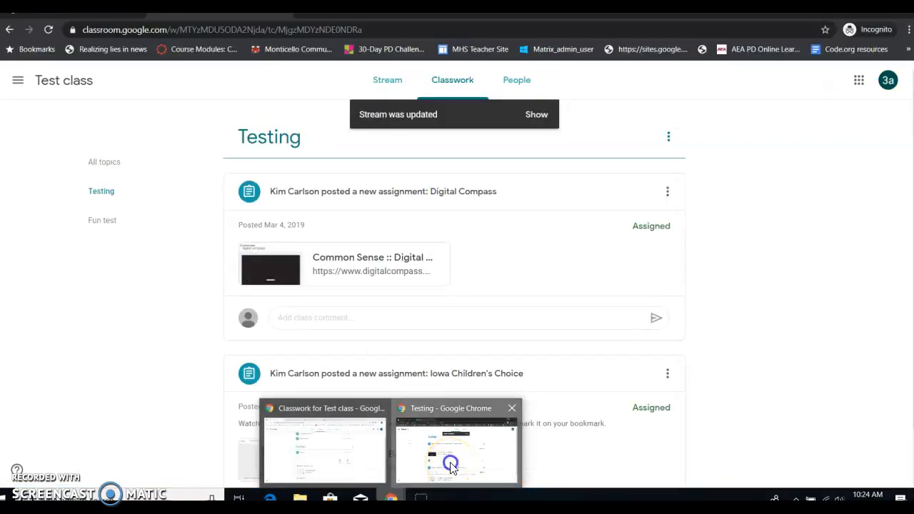
scroll(367, 247, down, 1)
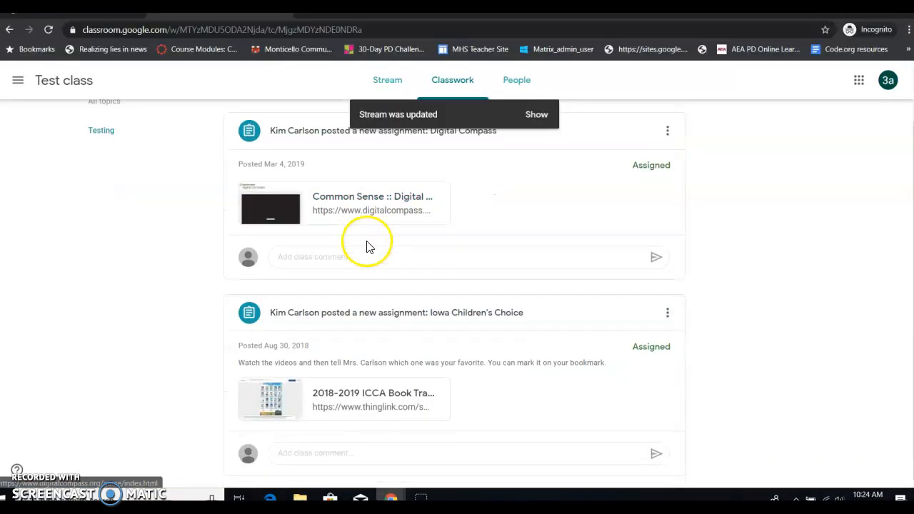
scroll(356, 243, up, 1)
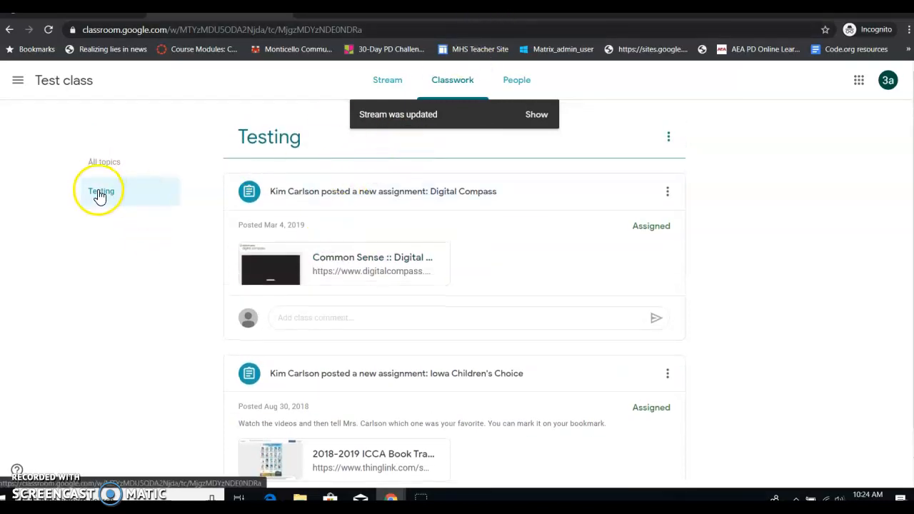
click(437, 84)
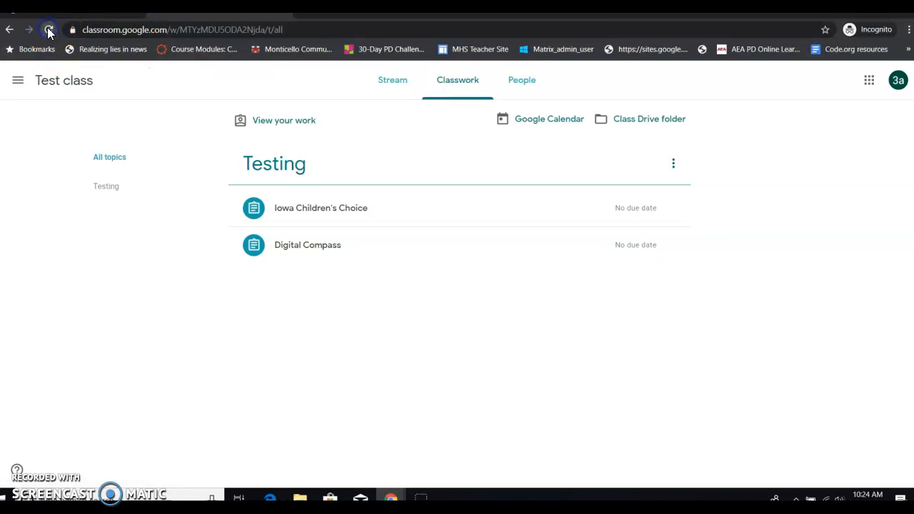
click(49, 30)
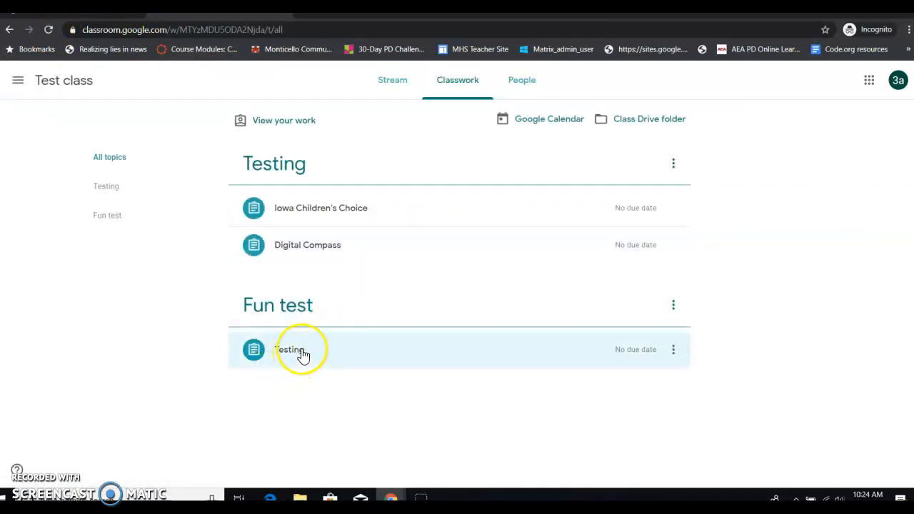
Step: Expand Testing, view its rubric, then open the student's copy of Testing for Rubric
click(302, 355)
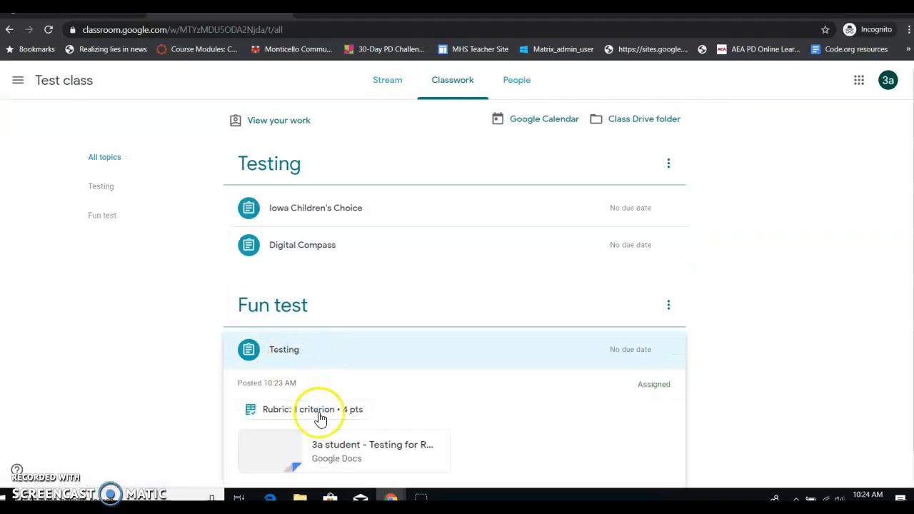
click(299, 362)
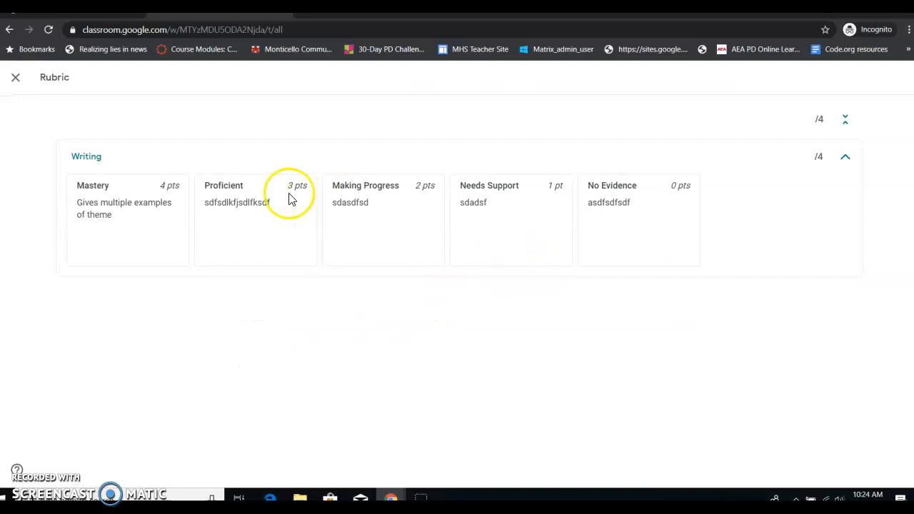
click(15, 79)
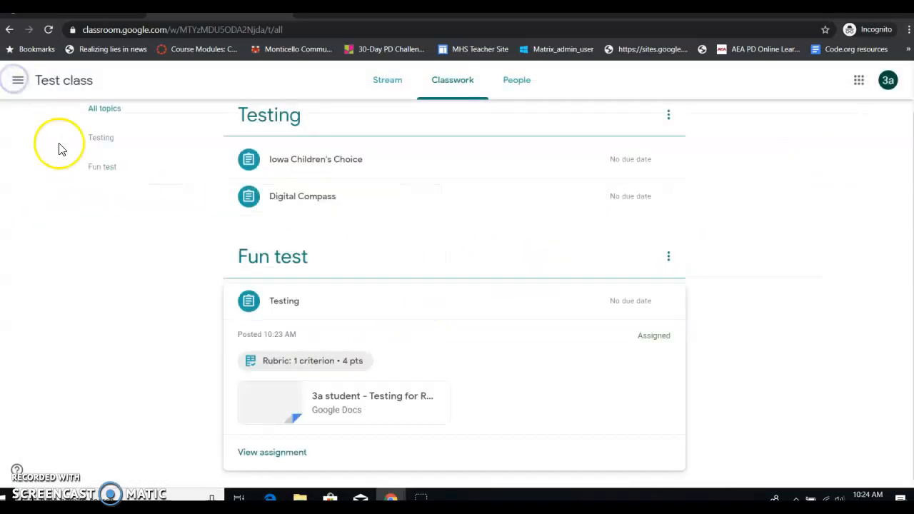
click(319, 408)
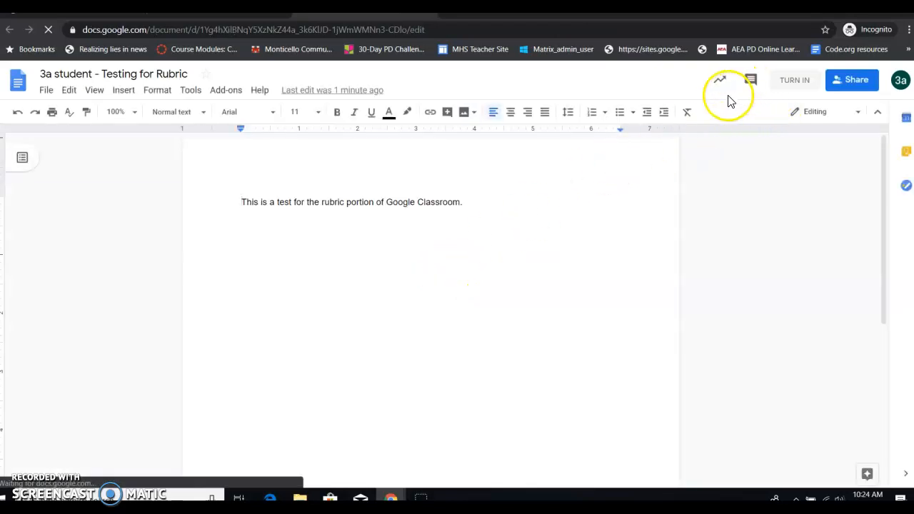
Step: Turn in the student's document and return to the teacher's Classwork window
click(782, 82)
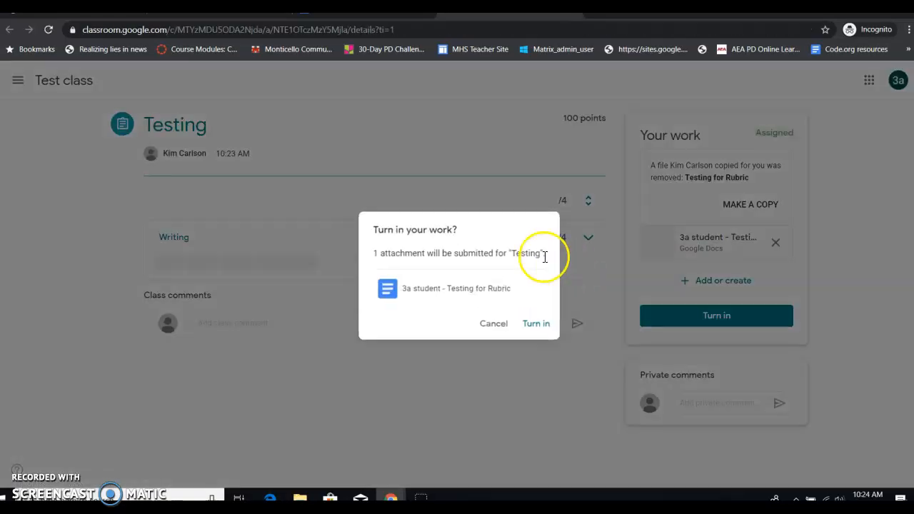
click(535, 325)
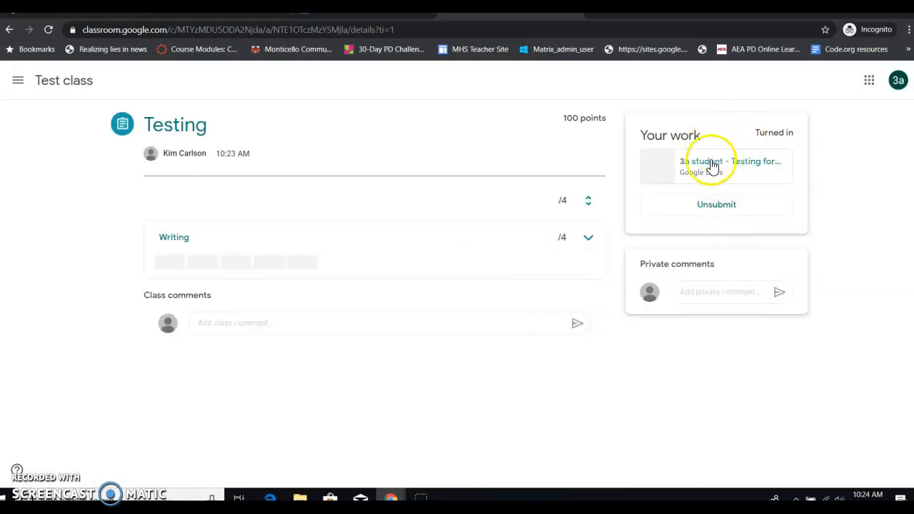
mouse_move(392, 497)
click(355, 461)
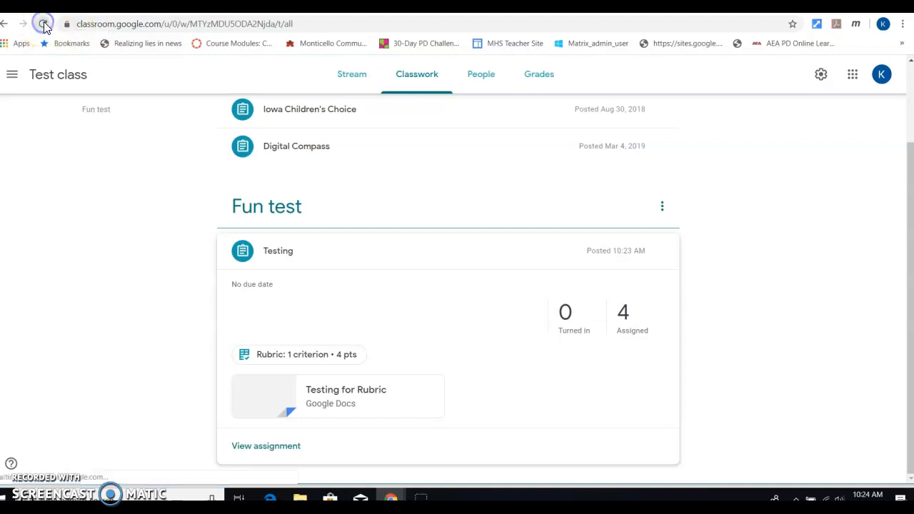
Step: Open the student's turned-in Testing for Rubric doc from the '1 Turned in' list
click(43, 24)
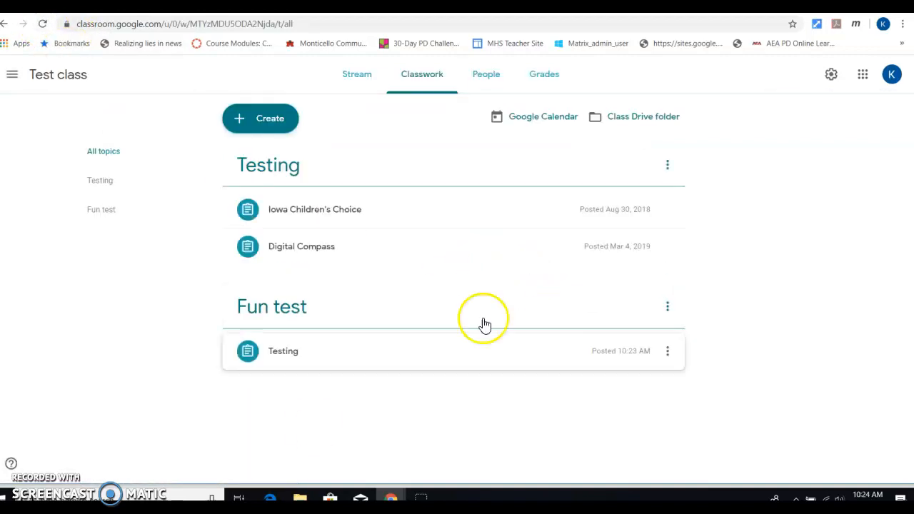
click(298, 352)
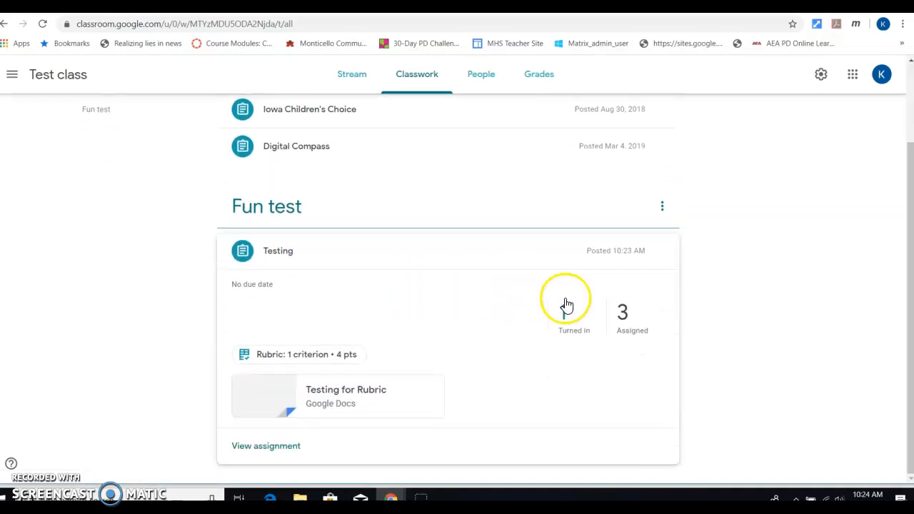
click(563, 322)
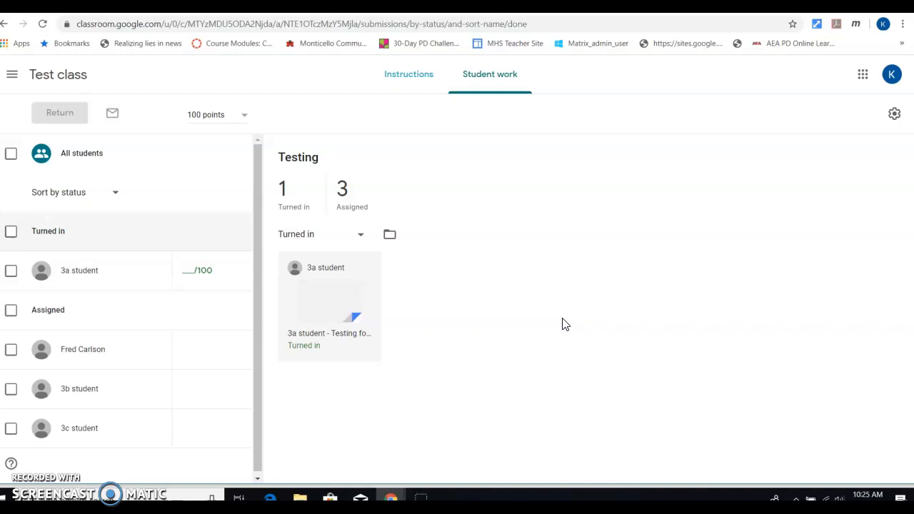
click(76, 274)
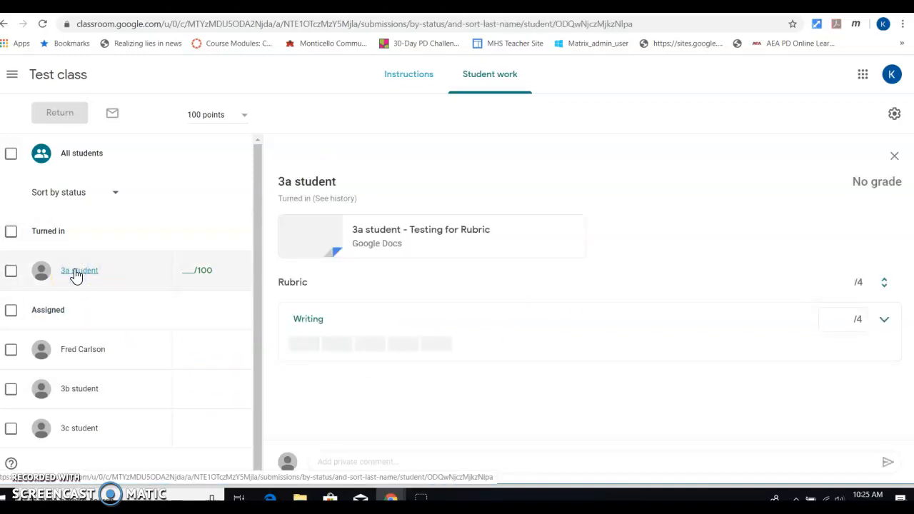
click(469, 236)
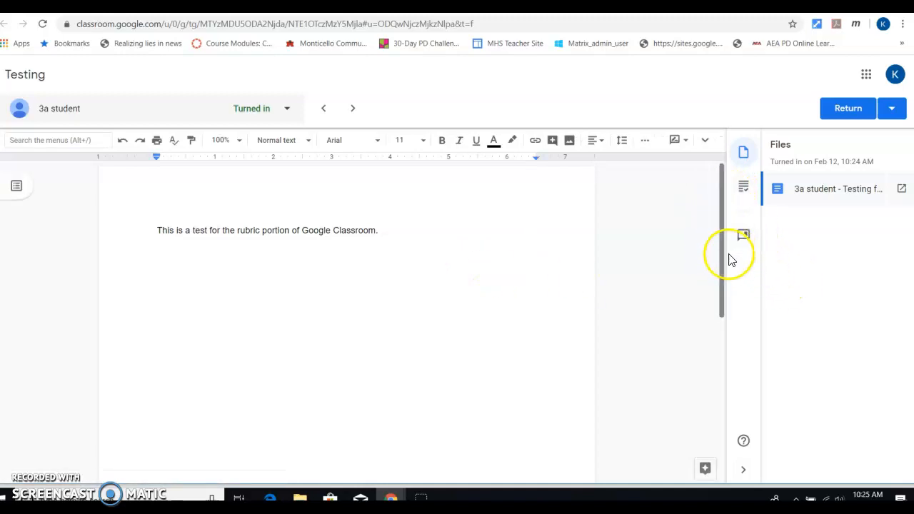
Step: Score the Writing rubric criterion at Mastery, giving 4/4 points
click(743, 189)
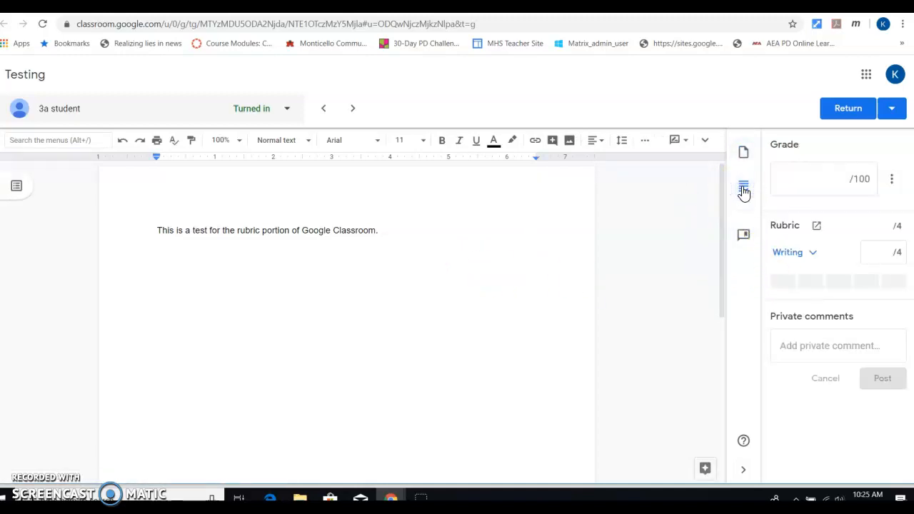
click(814, 255)
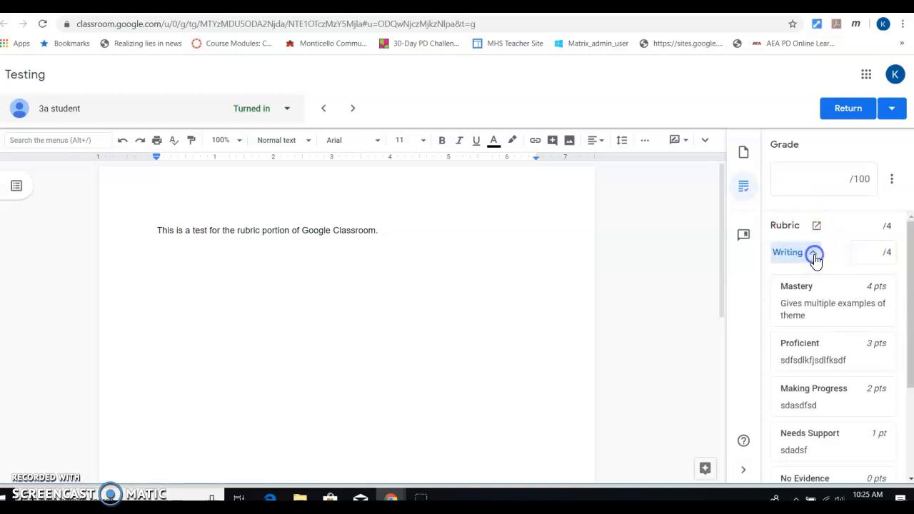
click(828, 311)
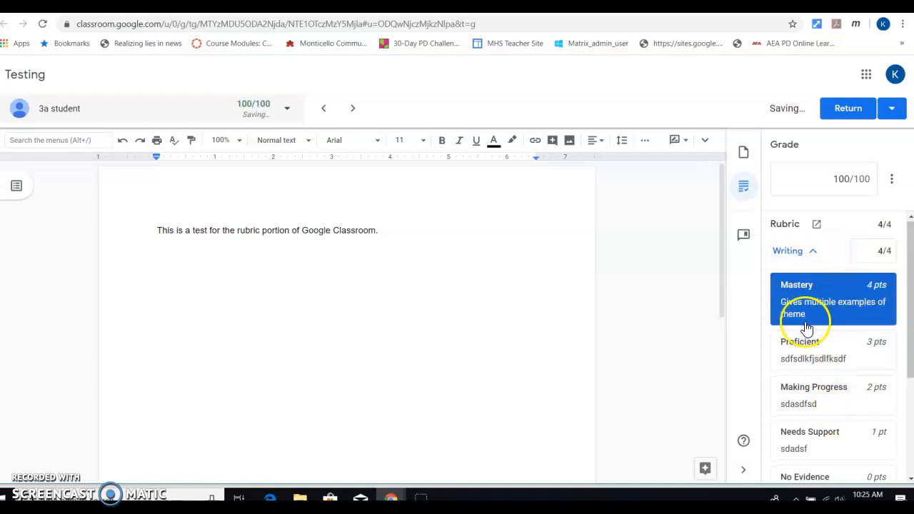
scroll(806, 329, down, 3)
scroll(814, 357, up, 3)
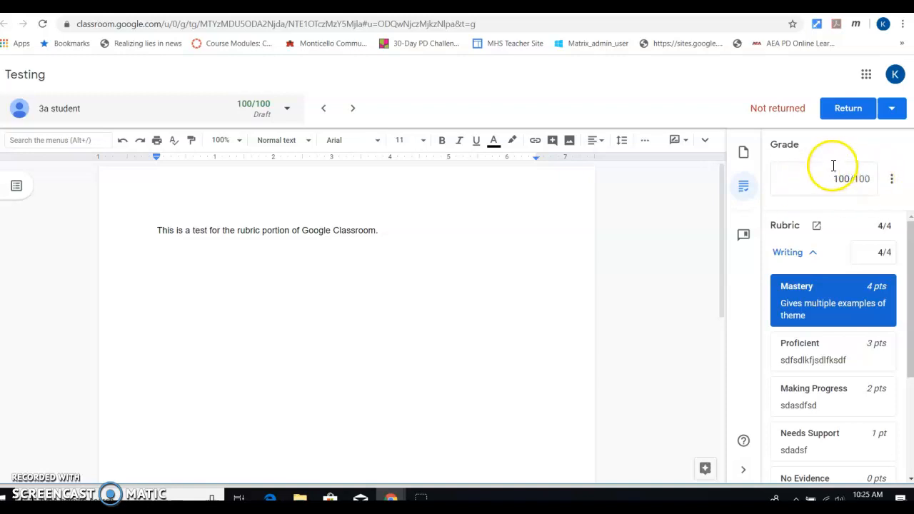
Step: Return the graded Testing work to the student
click(848, 109)
click(560, 315)
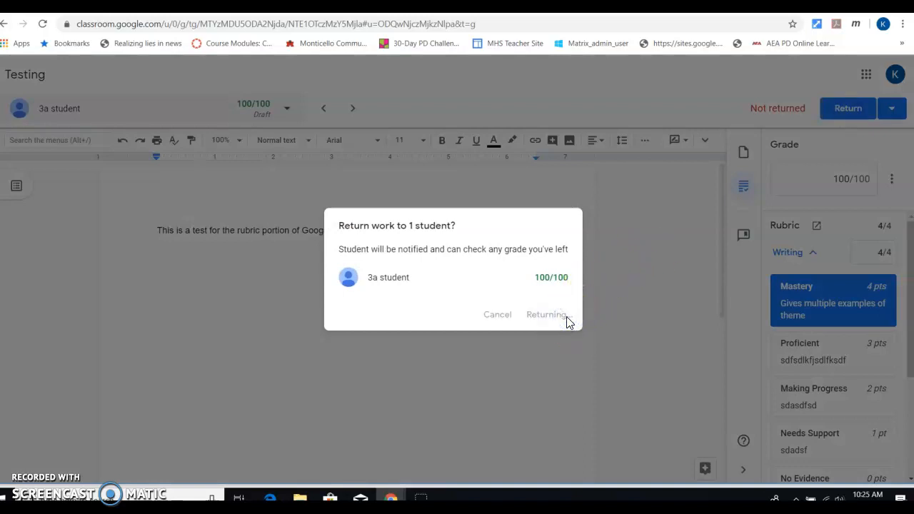
mouse_move(391, 497)
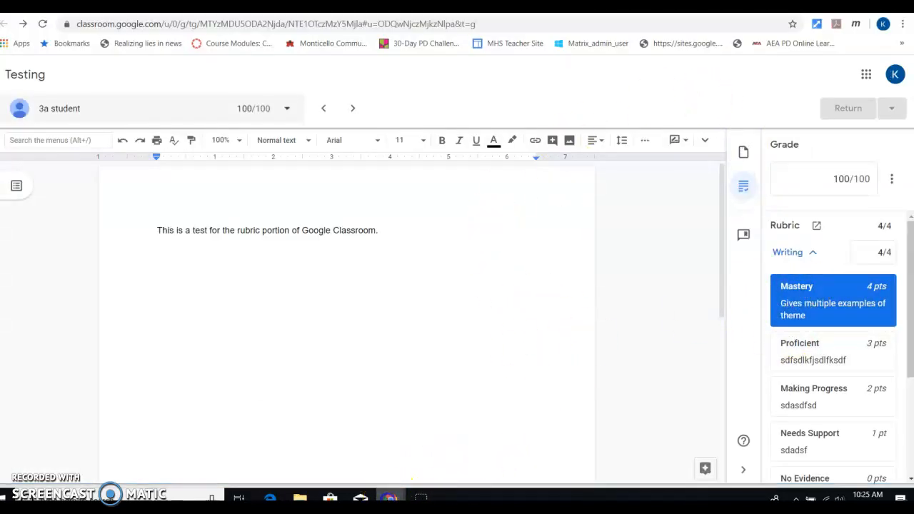
click(446, 451)
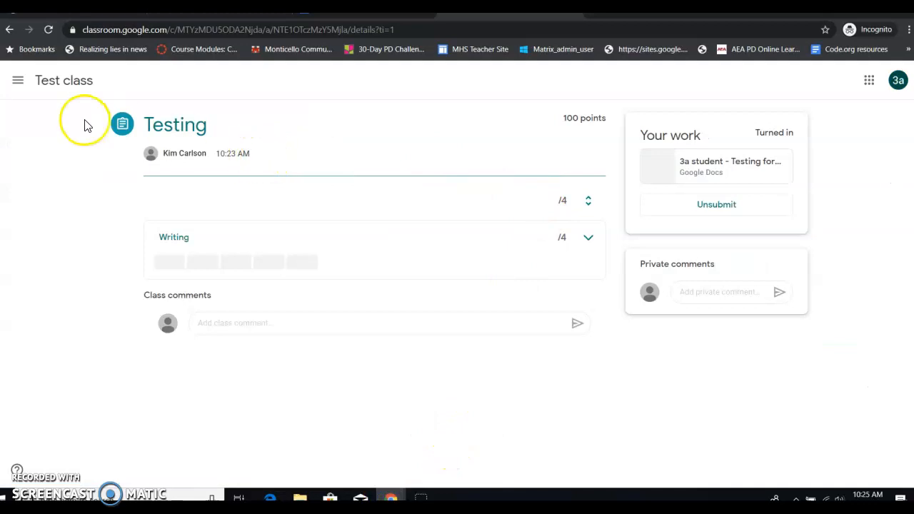
click(49, 30)
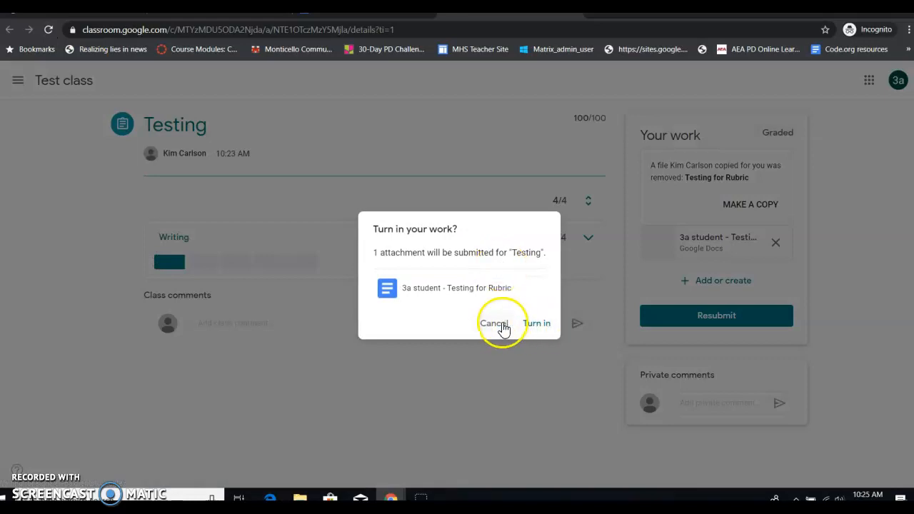
click(503, 326)
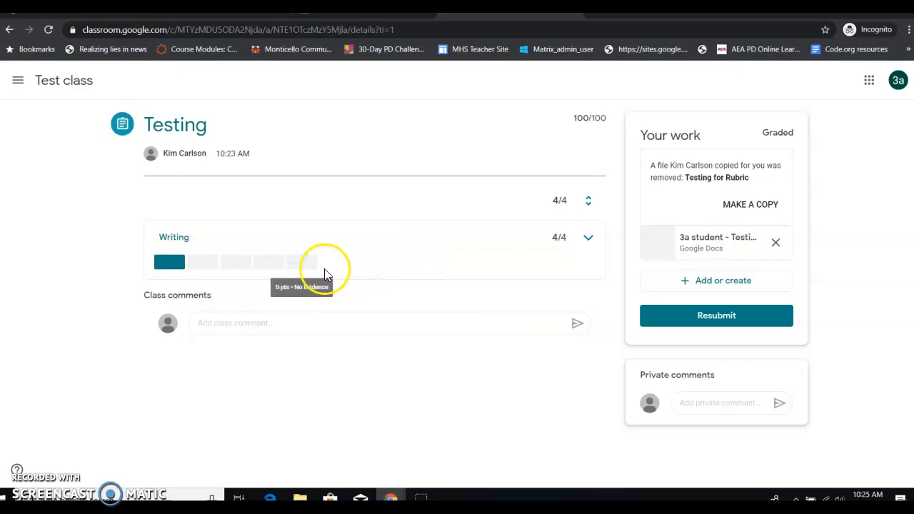
click(174, 265)
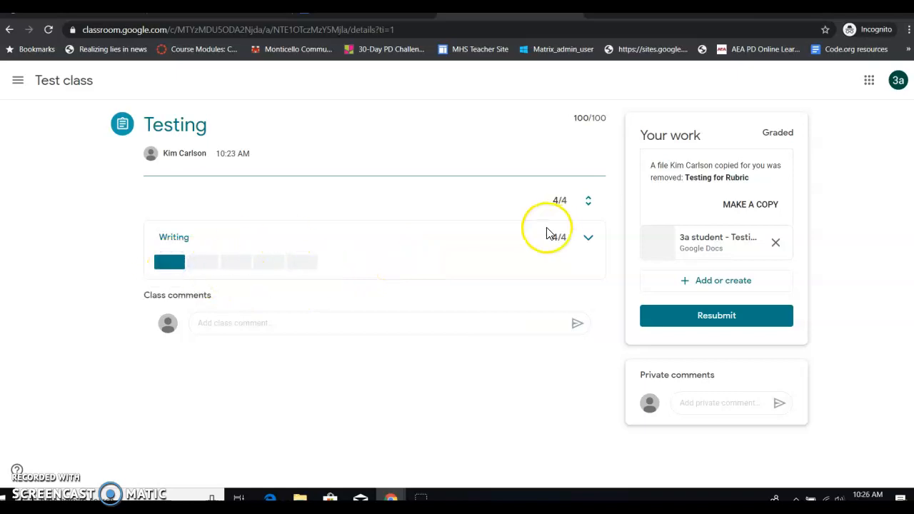
click(589, 238)
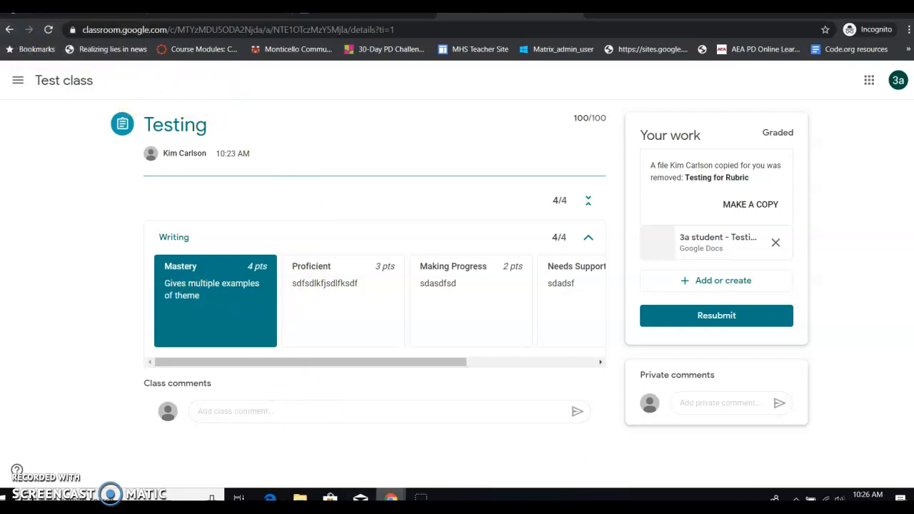
mouse_move(397, 491)
click(345, 444)
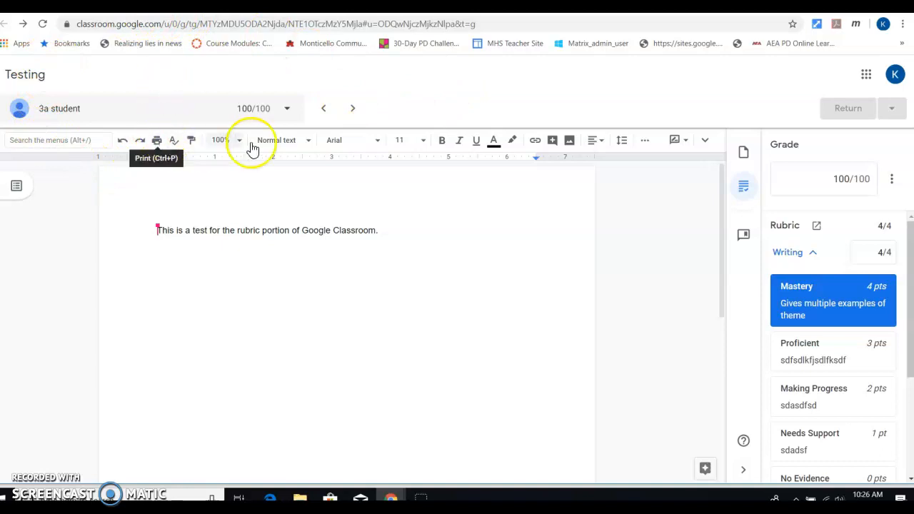
Step: Leave the grading view via Student work and return to Test class's Classwork page, showing Testing 1 graded
click(352, 107)
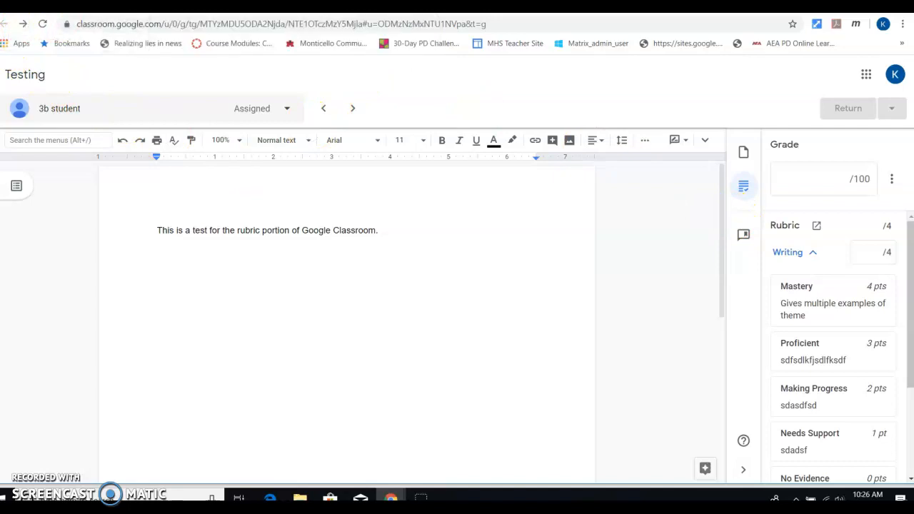
drag(9, 54, 16, 66)
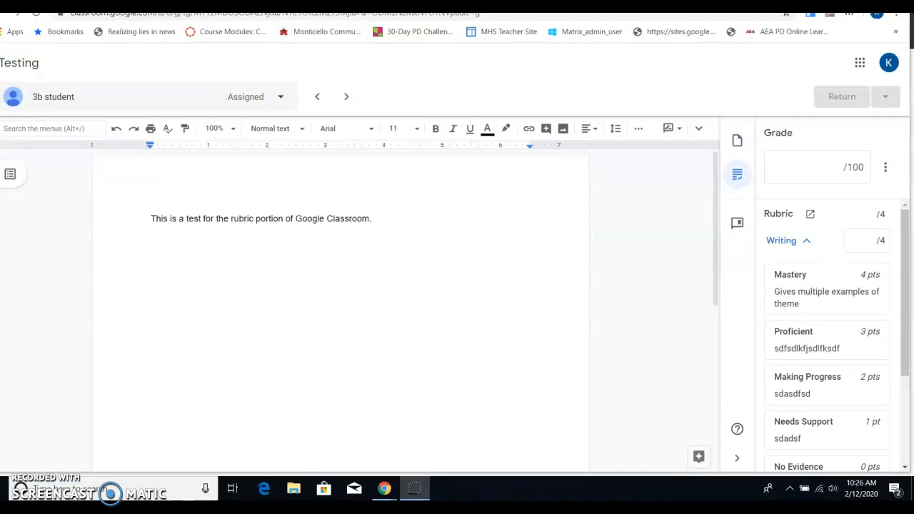
click(64, 3)
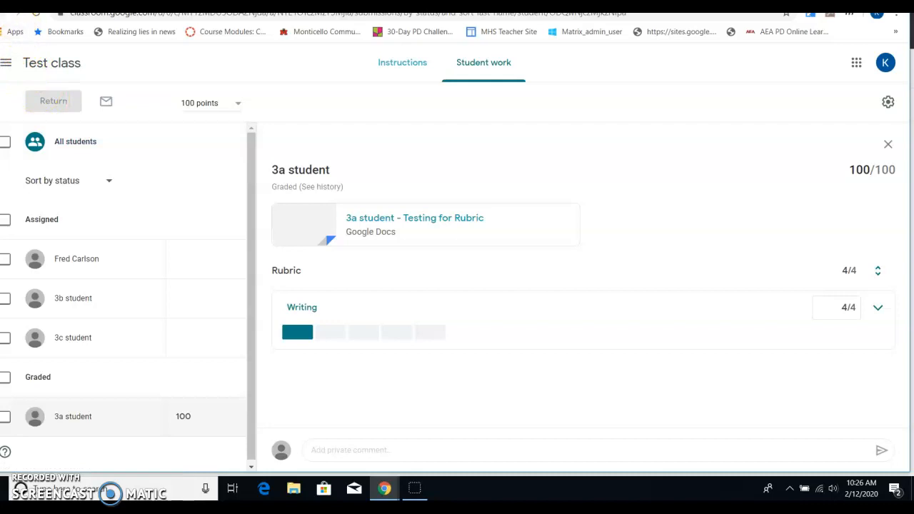
click(9, 13)
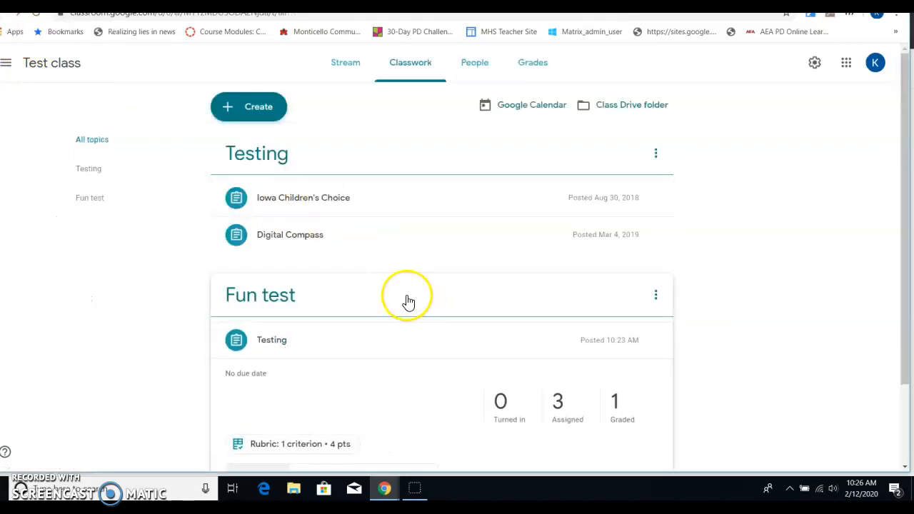
scroll(407, 301, down, 2)
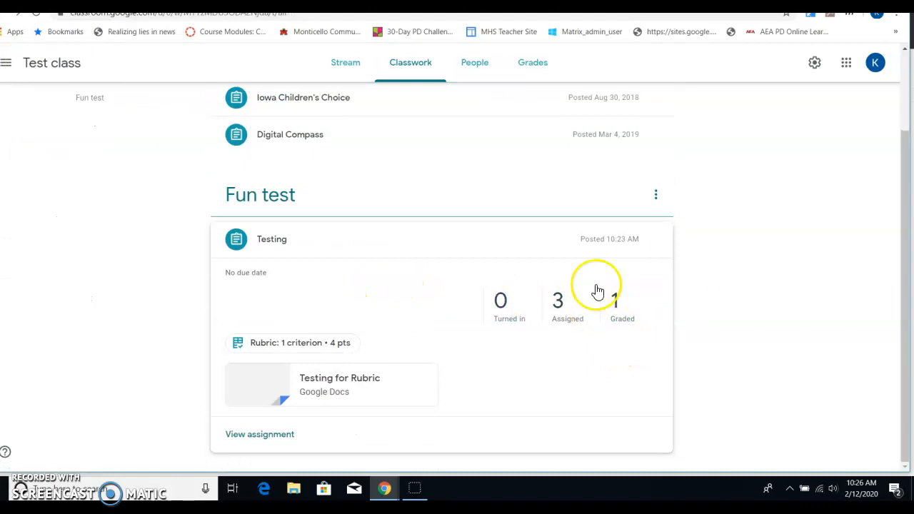
scroll(64, 81, up, 2)
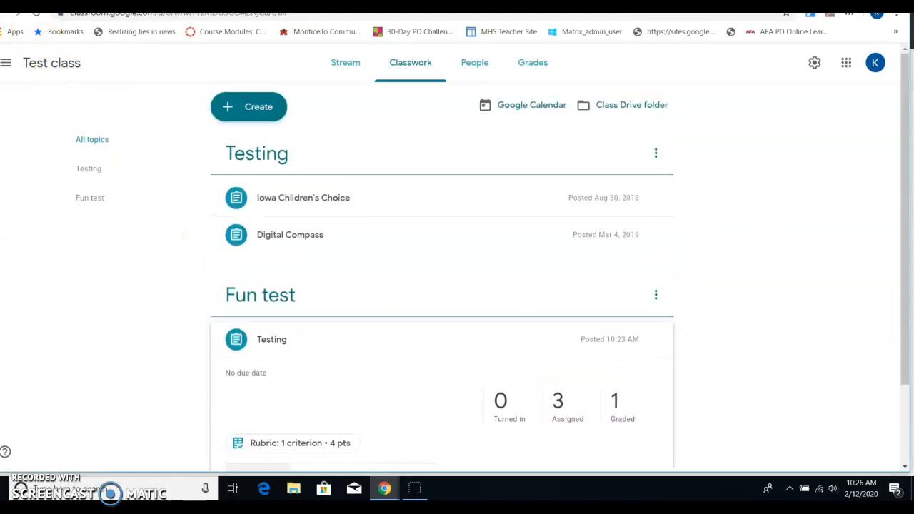
scroll(150, 222, down, 2)
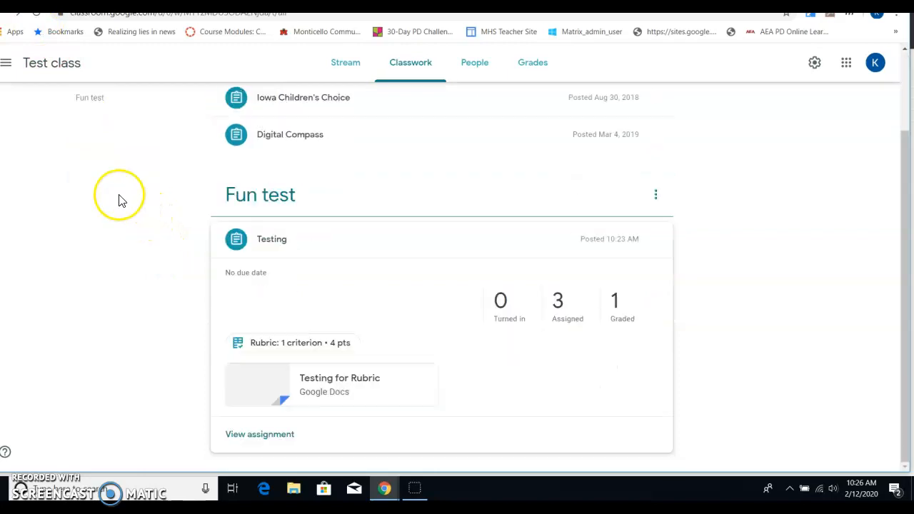